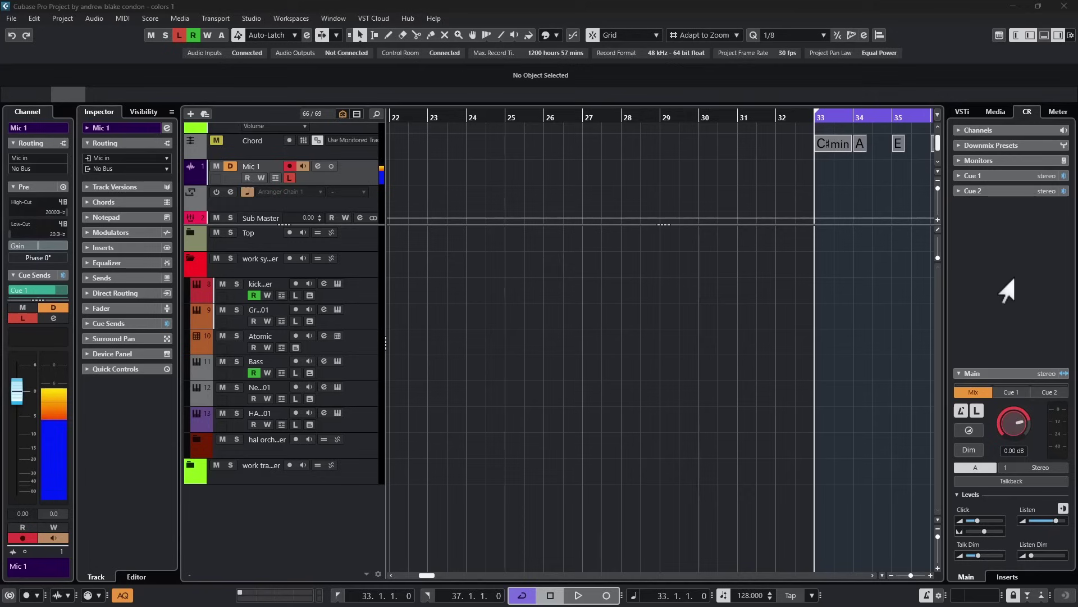
Select the Atomic track in the track list.
key("Down")
key("Down")
key("Down")
key("Down")
key("Down")
key("Down")
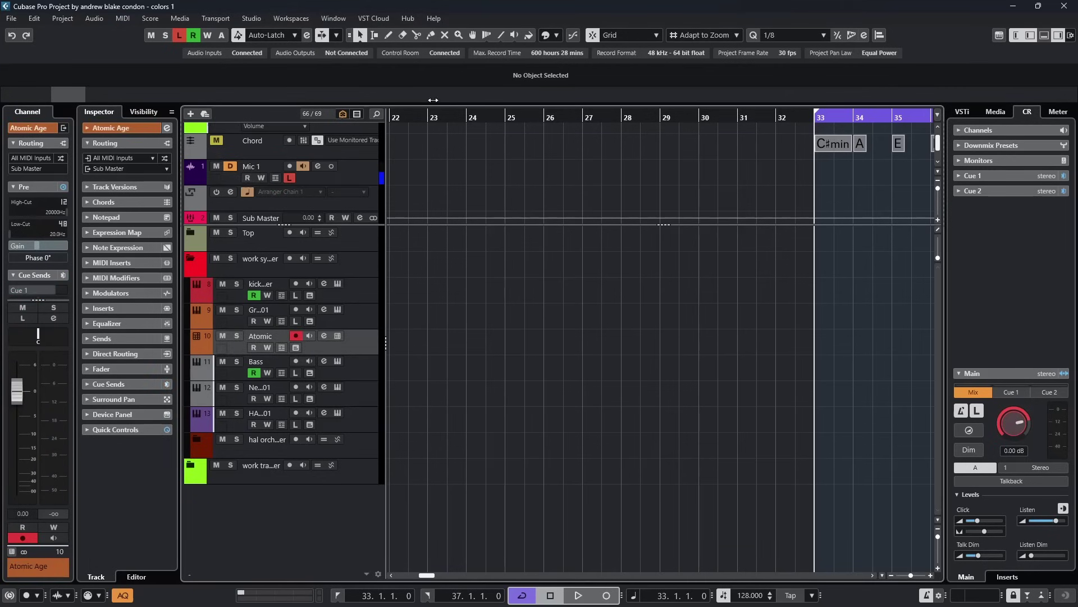
Check the track colour palette, then open Project Colors Setup and move the dialog aside.
left_click(543, 36)
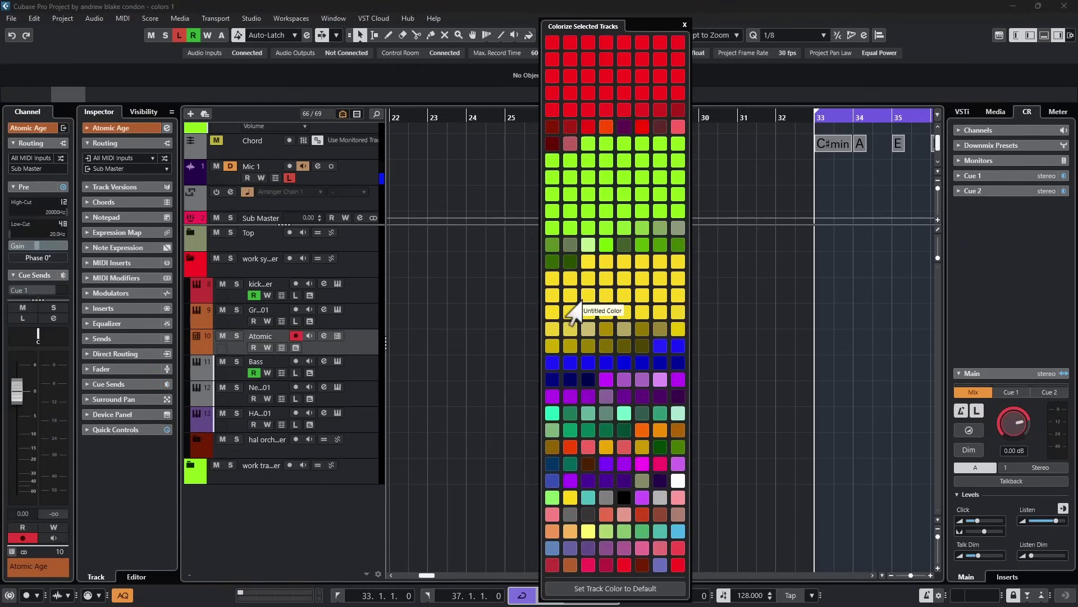
left_click(527, 353)
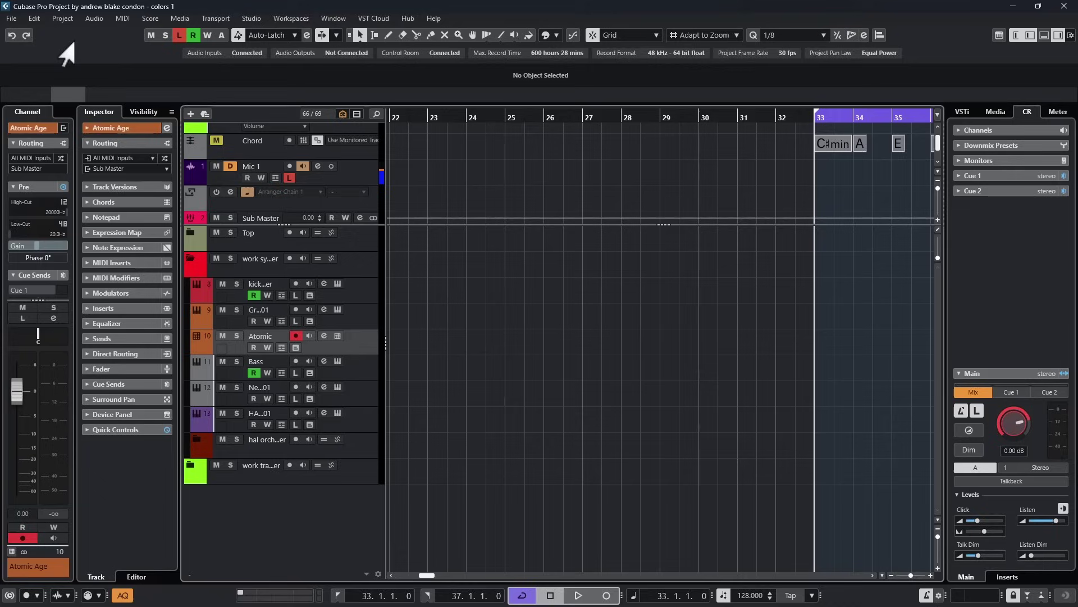
left_click(62, 18)
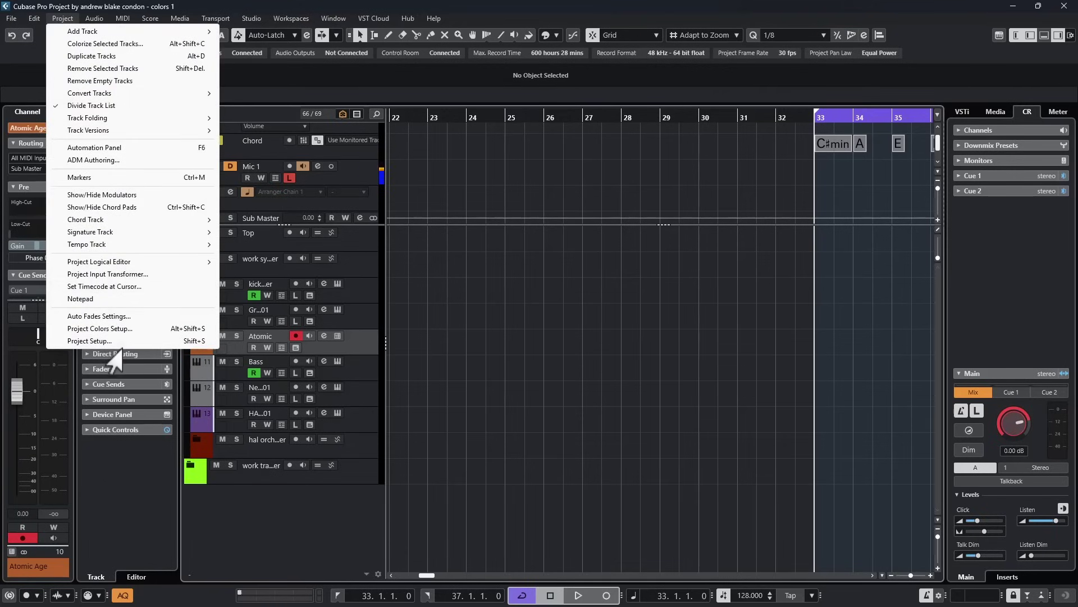
left_click(110, 329)
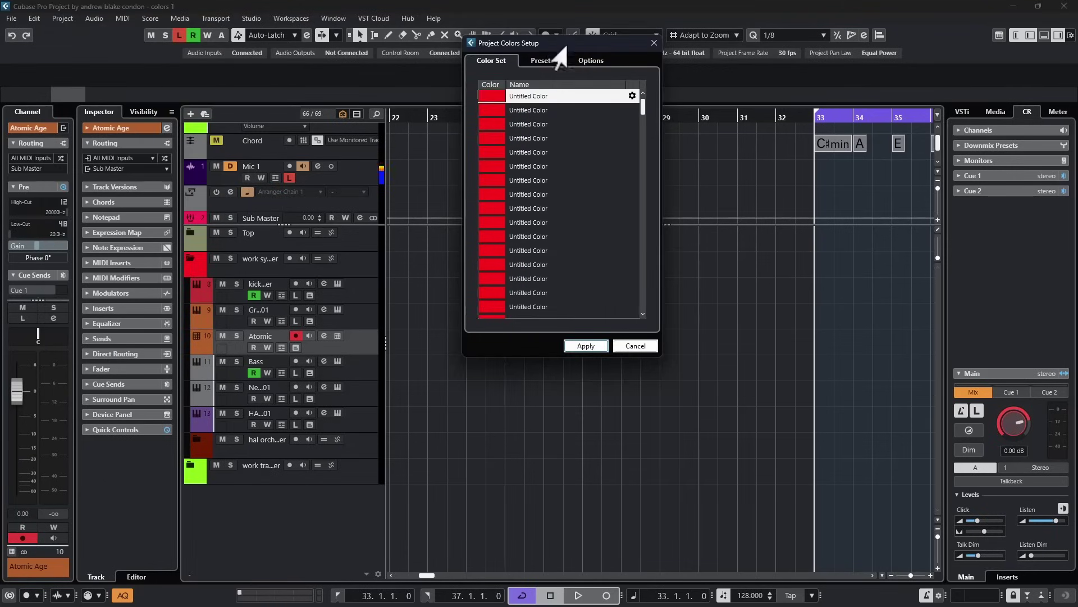
left_click_drag(559, 50, 625, 147)
scroll(694, 211, "down", 10)
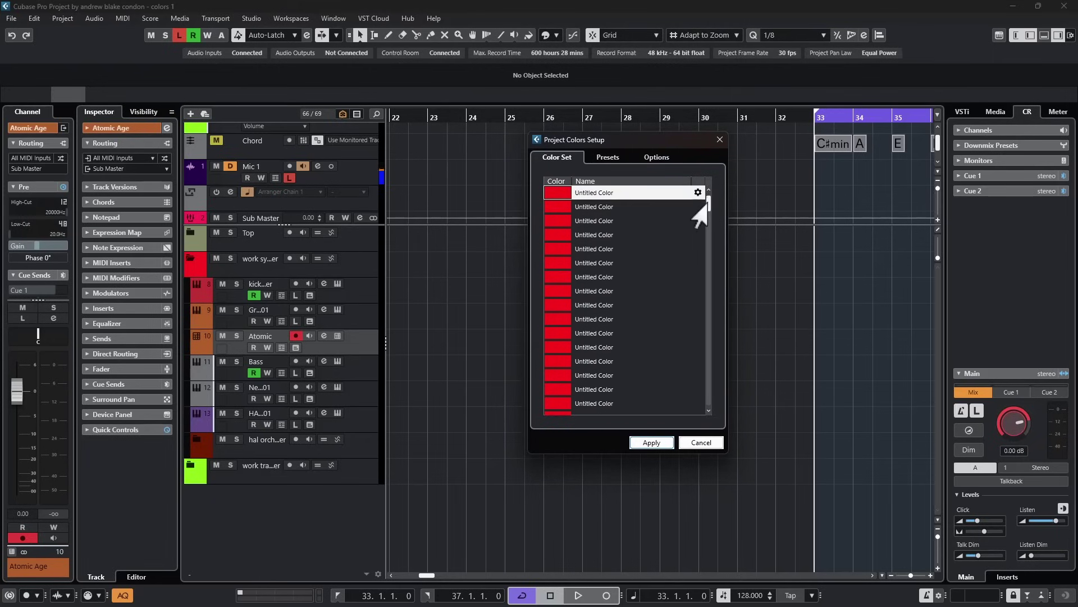
scroll(692, 293, "down", 3)
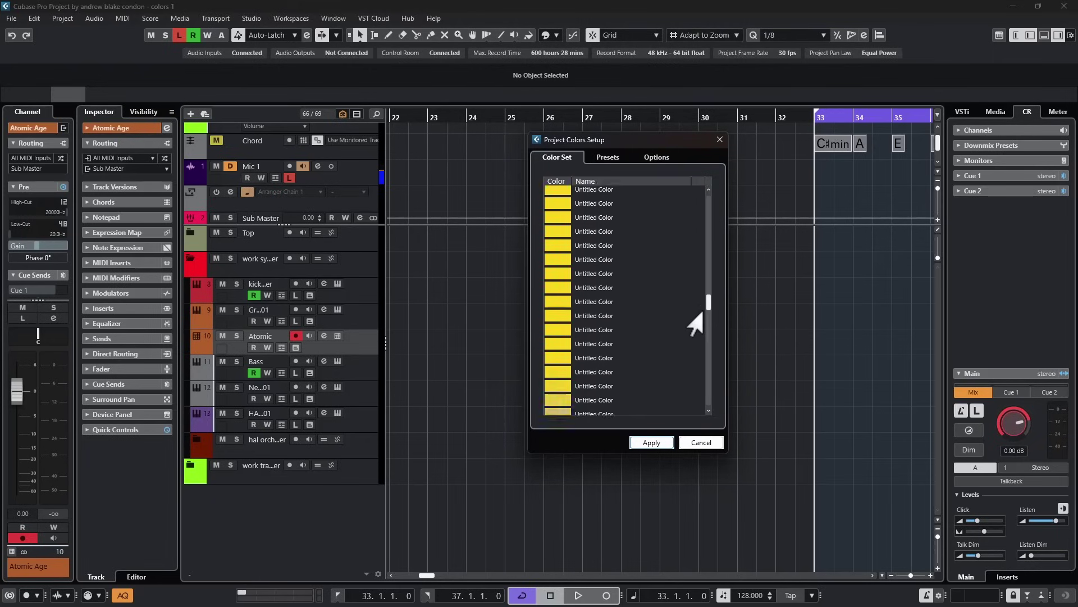
scroll(646, 270, "up", 15)
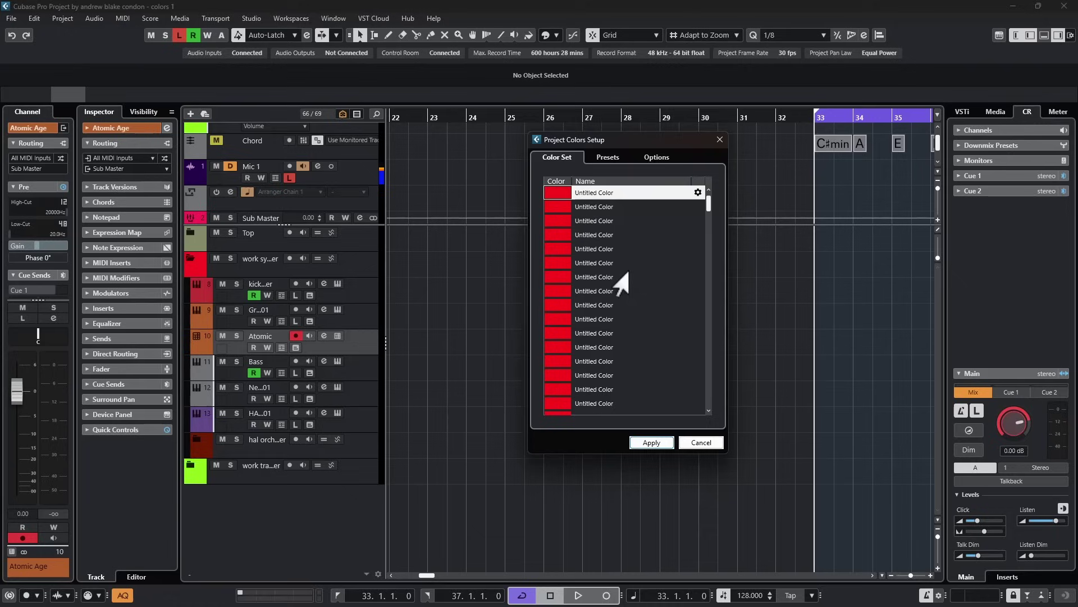
Set the third Untitled Color to light blue, RGB 84, 140, 196, in the Color Picker.
left_click(549, 221)
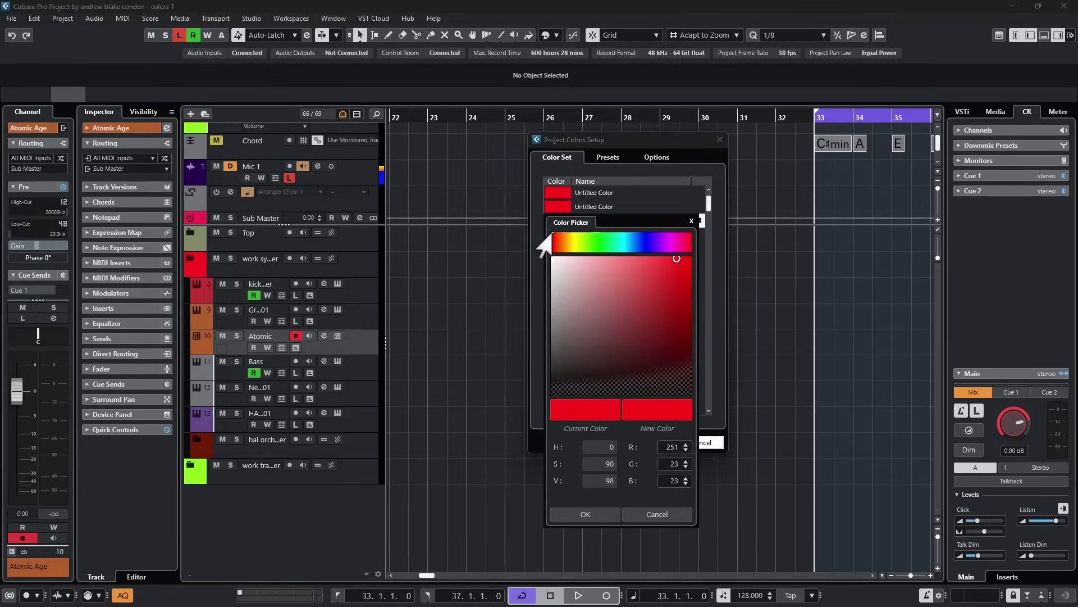
mouse_move(553, 242)
left_mouse_down()
mouse_move(659, 243)
mouse_move(560, 253)
left_mouse_up()
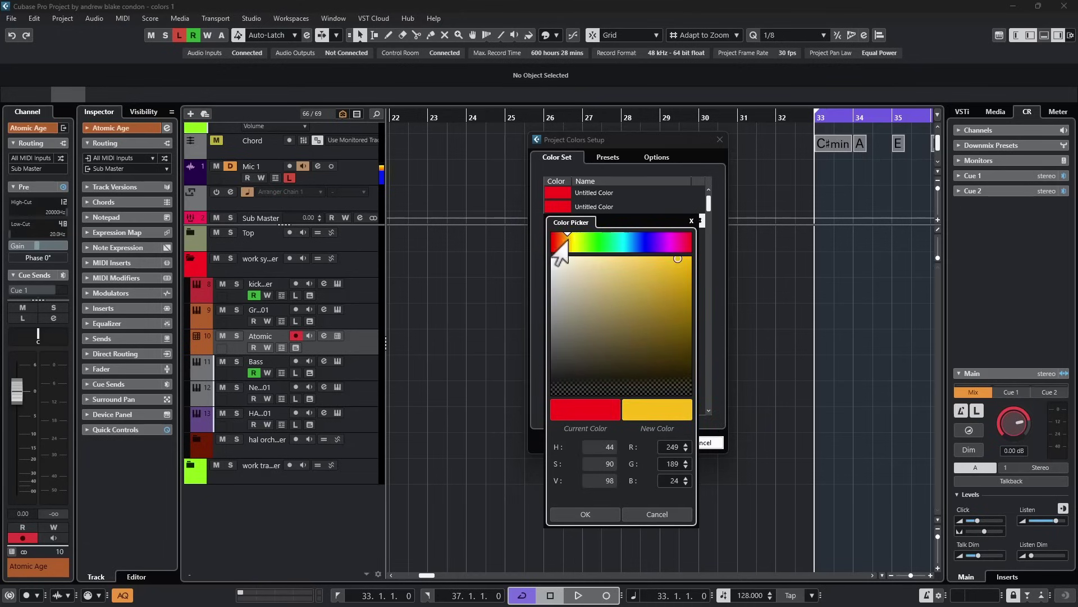
left_click(620, 309)
mouse_move(621, 320)
left_mouse_down()
mouse_move(607, 289)
mouse_move(676, 337)
left_mouse_up()
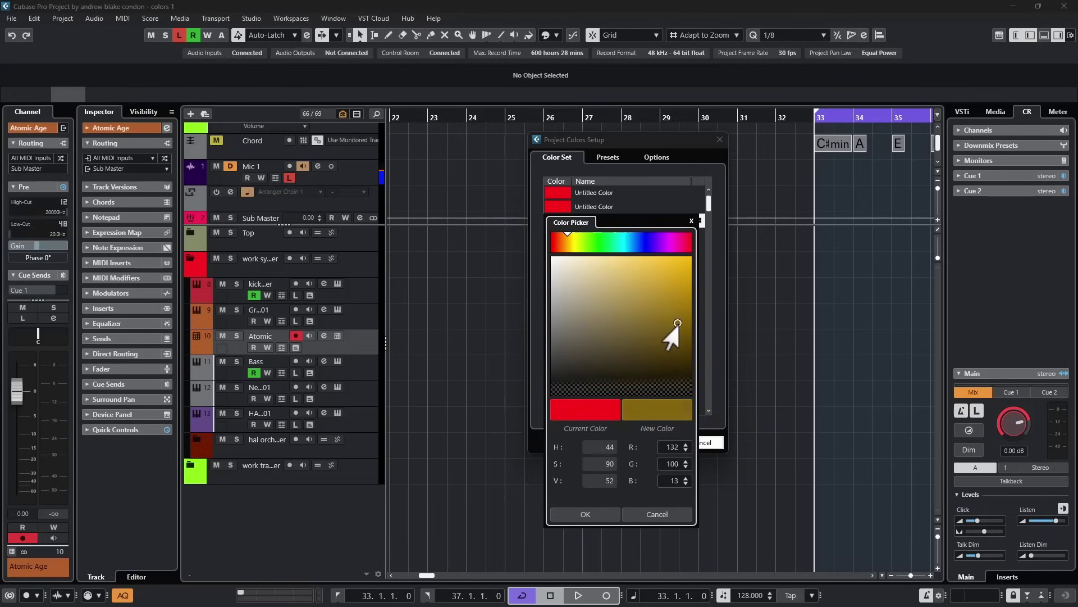
left_click(568, 375)
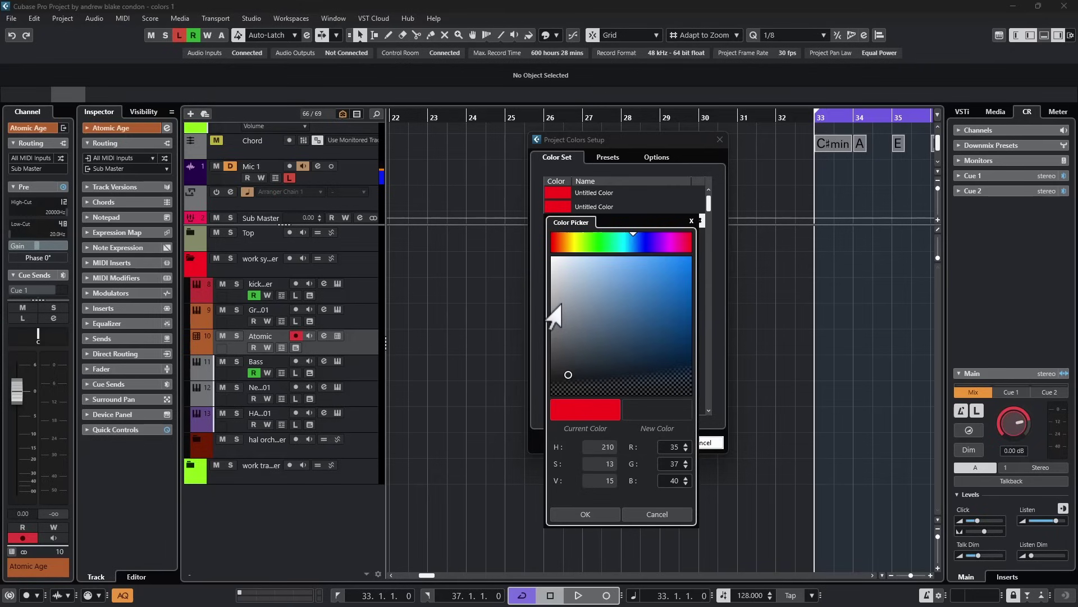
mouse_move(561, 373)
left_mouse_down()
mouse_move(638, 308)
mouse_move(592, 325)
mouse_move(631, 289)
left_mouse_up()
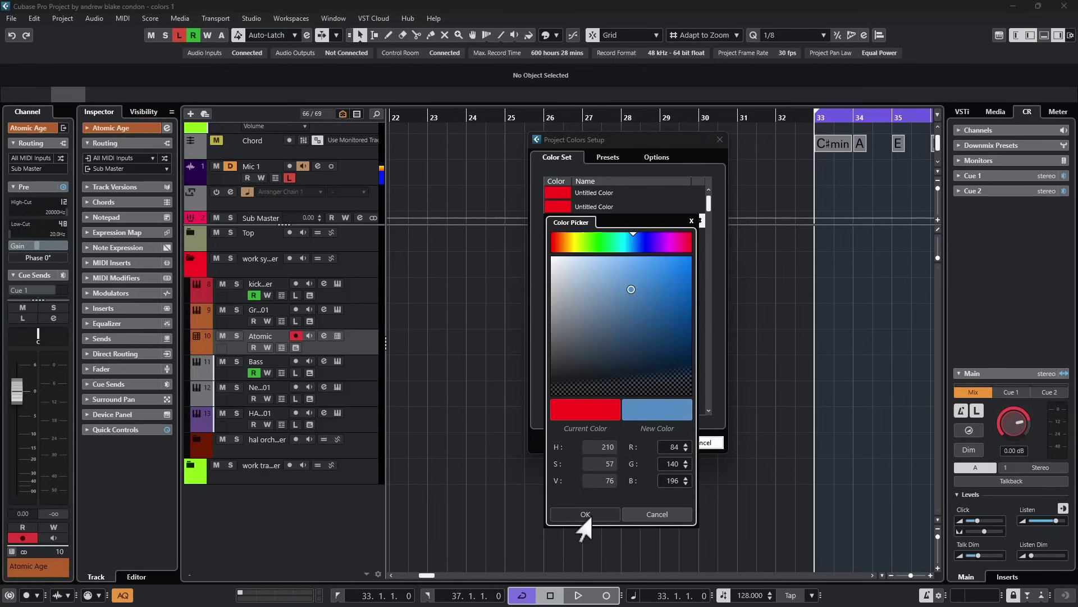
left_click(585, 514)
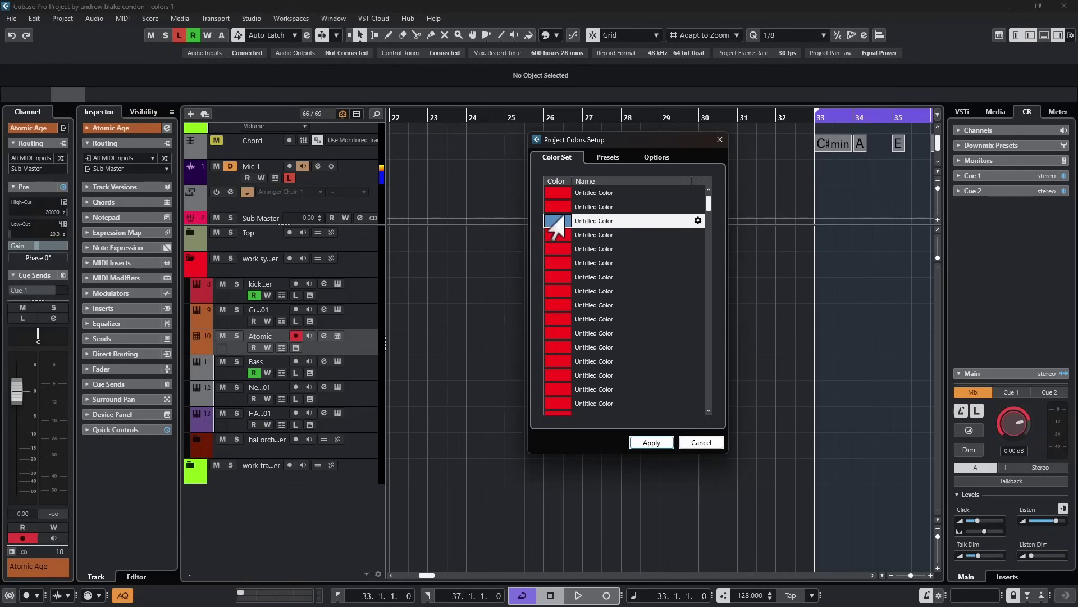
Apply the edited colour set and confirm the light blue swatch in the track palette.
left_click(638, 443)
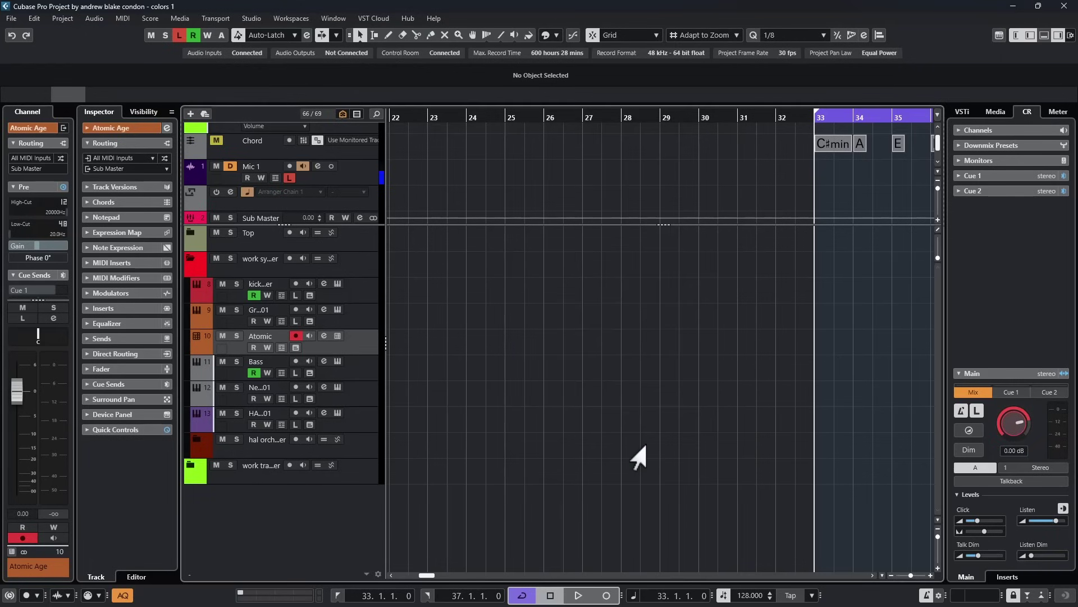
left_click(533, 39)
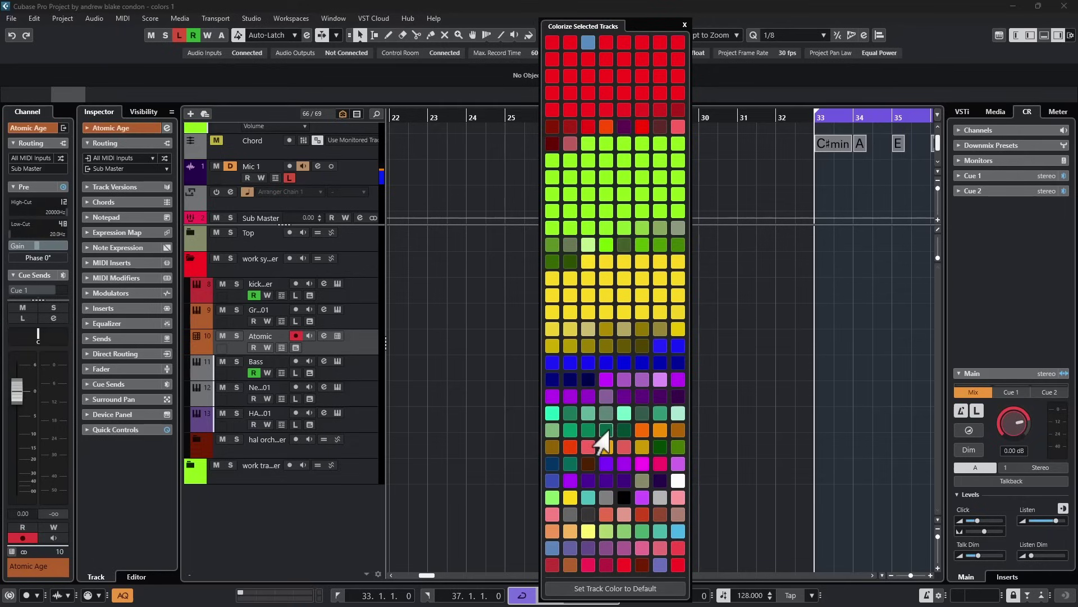
left_click(63, 18)
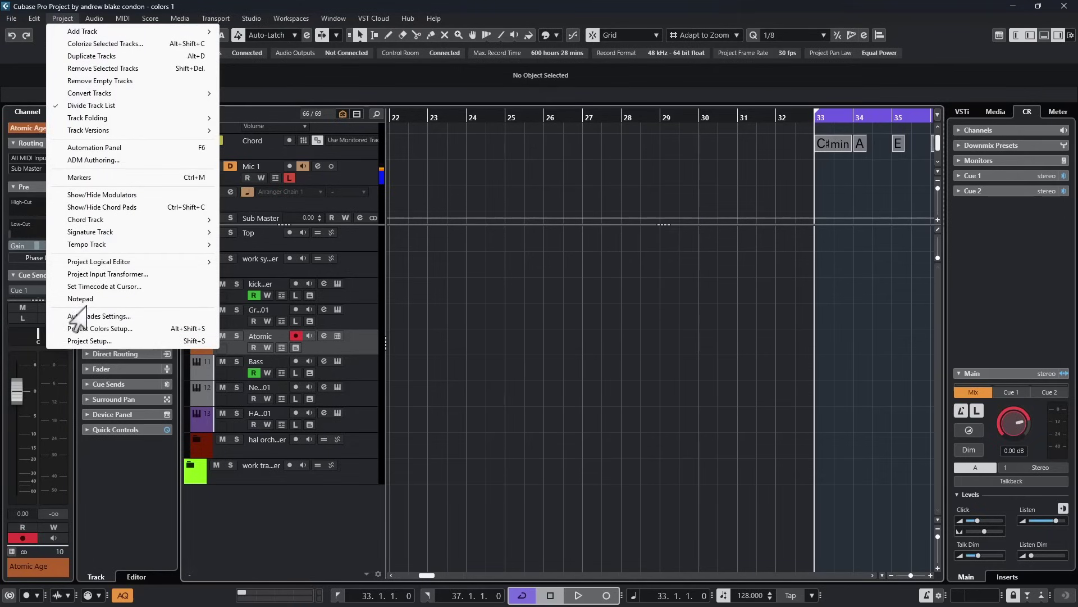
Reset the project colour set to factory settings and apply it, leaving 16 colours.
left_click(100, 328)
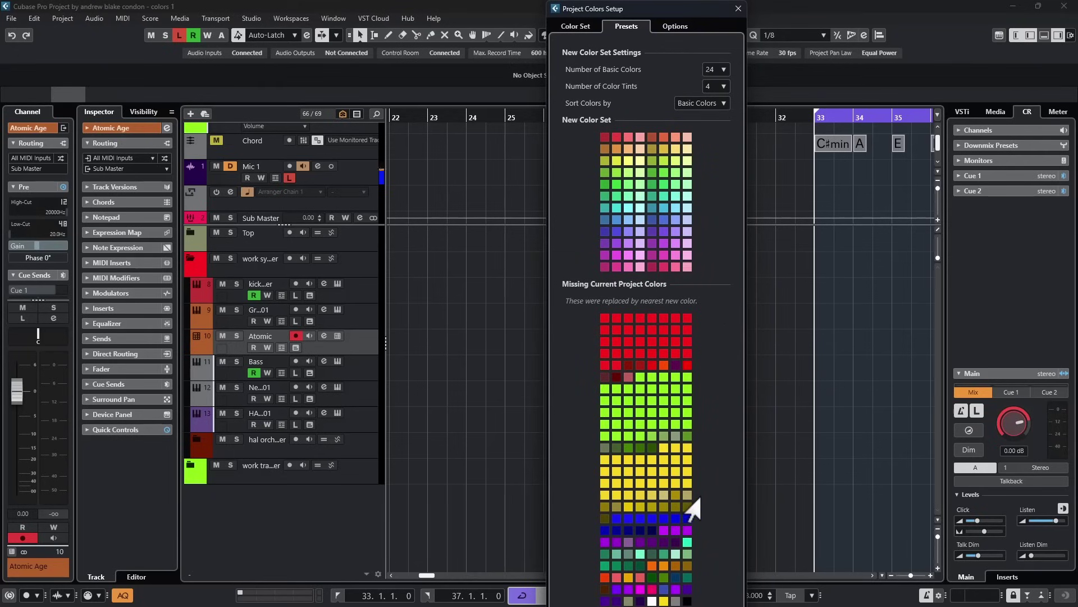
left_click_drag(682, 10, 677, 45)
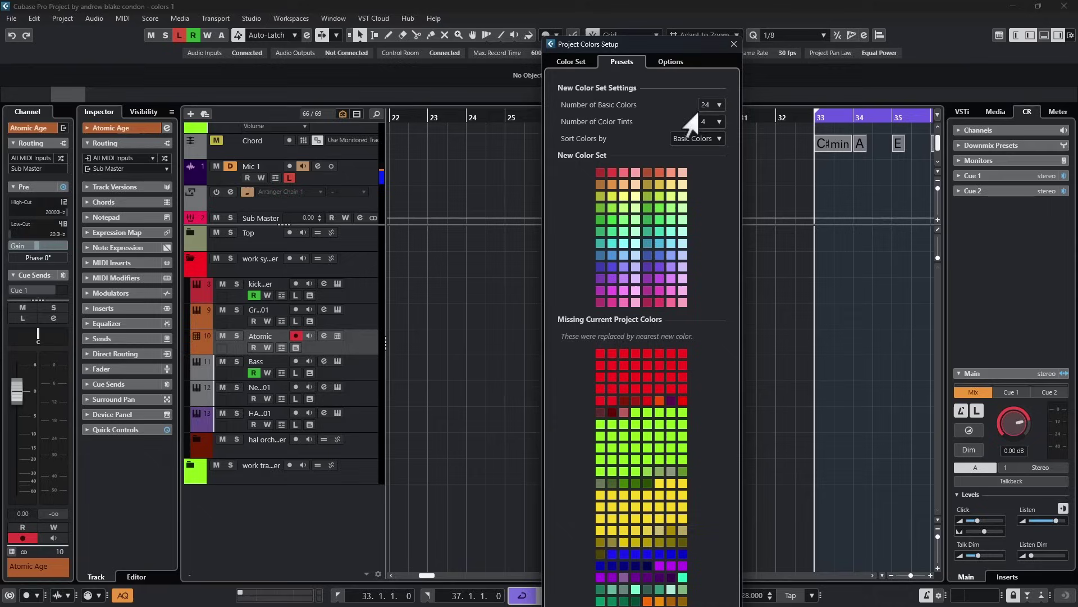
left_click(646, 63)
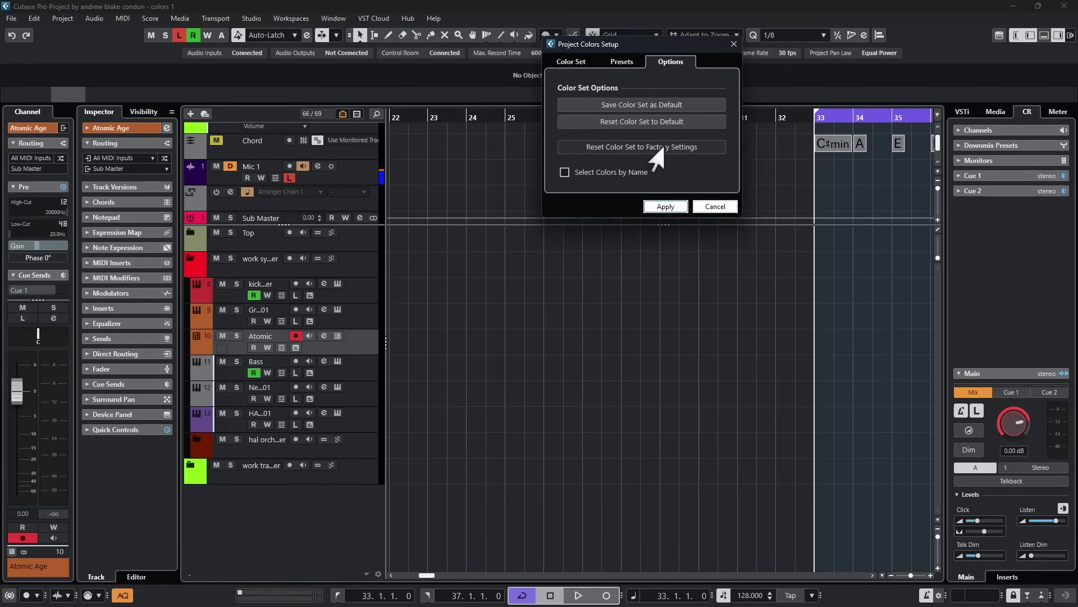
left_click(656, 208)
left_click(543, 36)
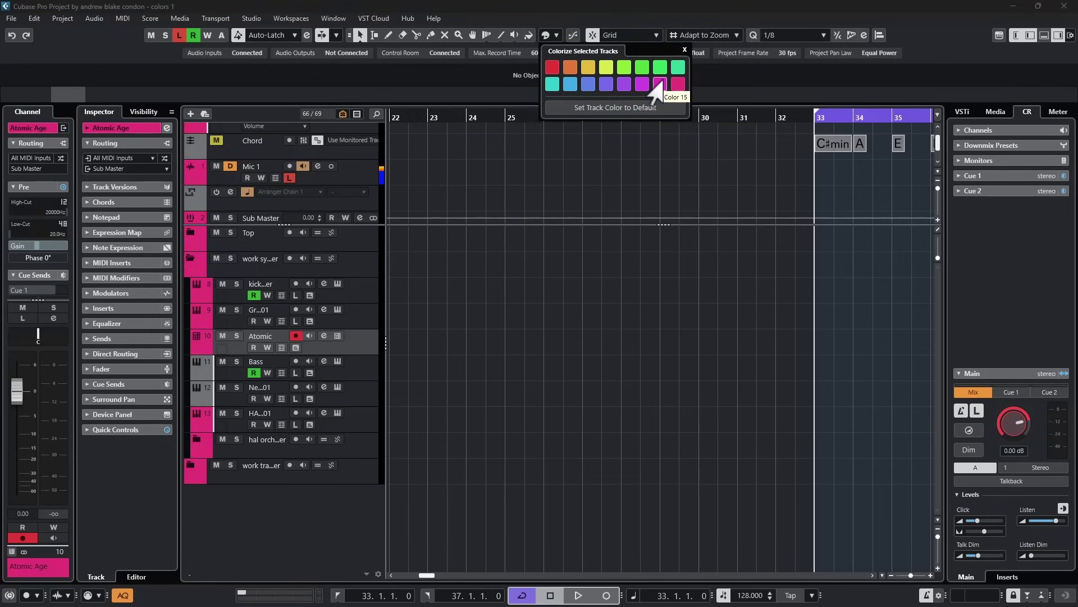
On the Presets page, set 32 basic colours with 4 tints per colour.
left_click(61, 18)
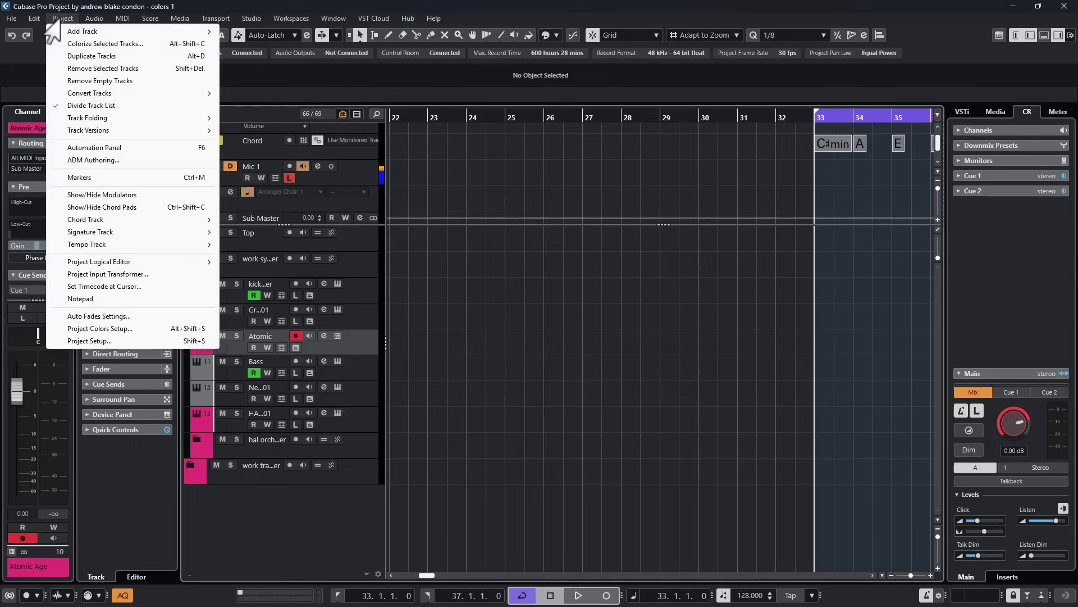
left_click(93, 328)
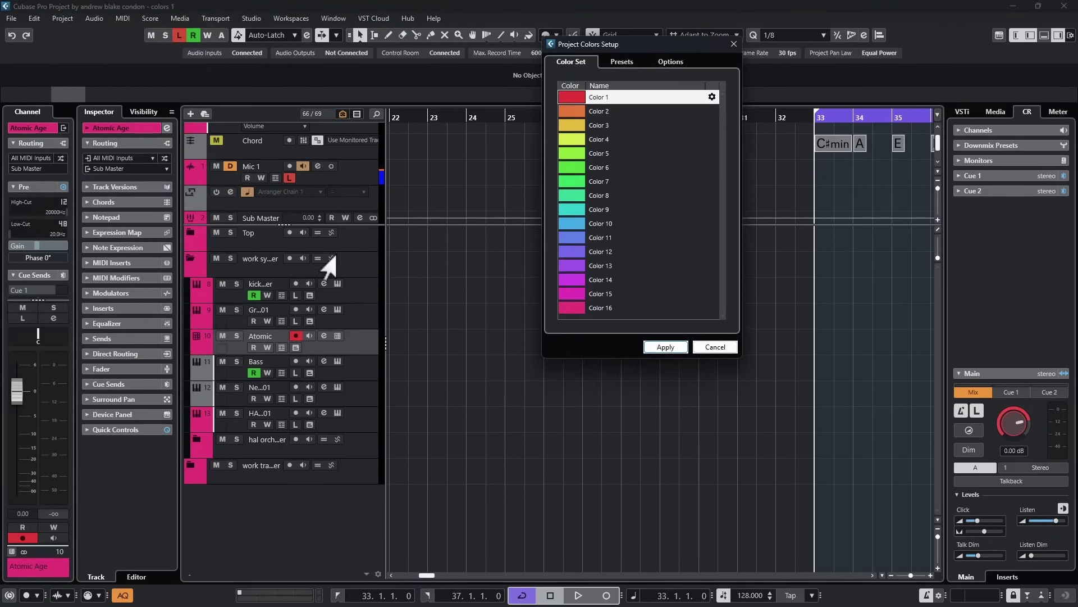
left_click(608, 63)
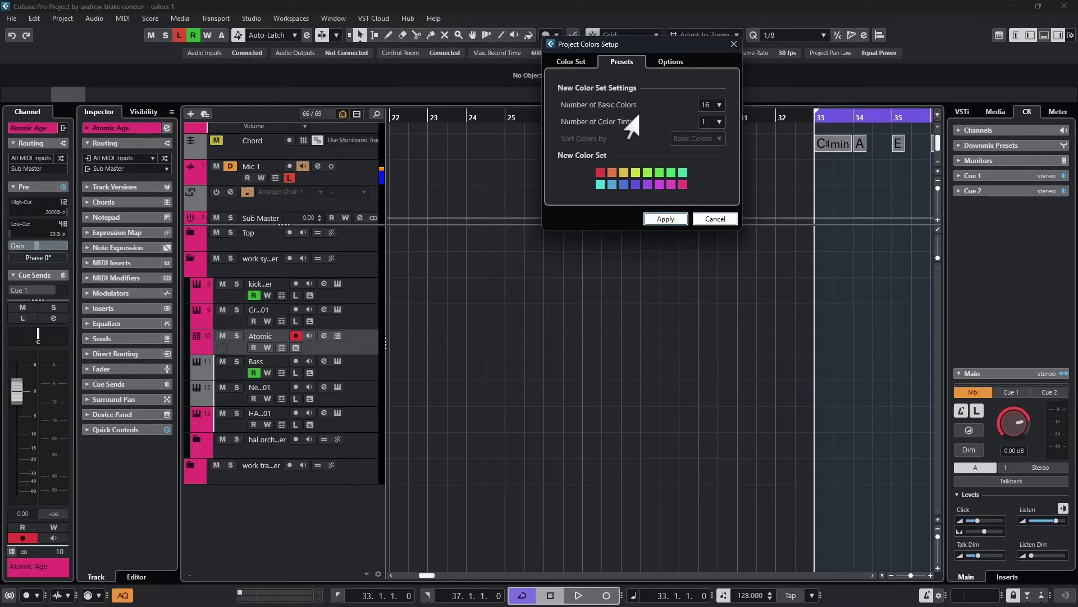
left_click(710, 105)
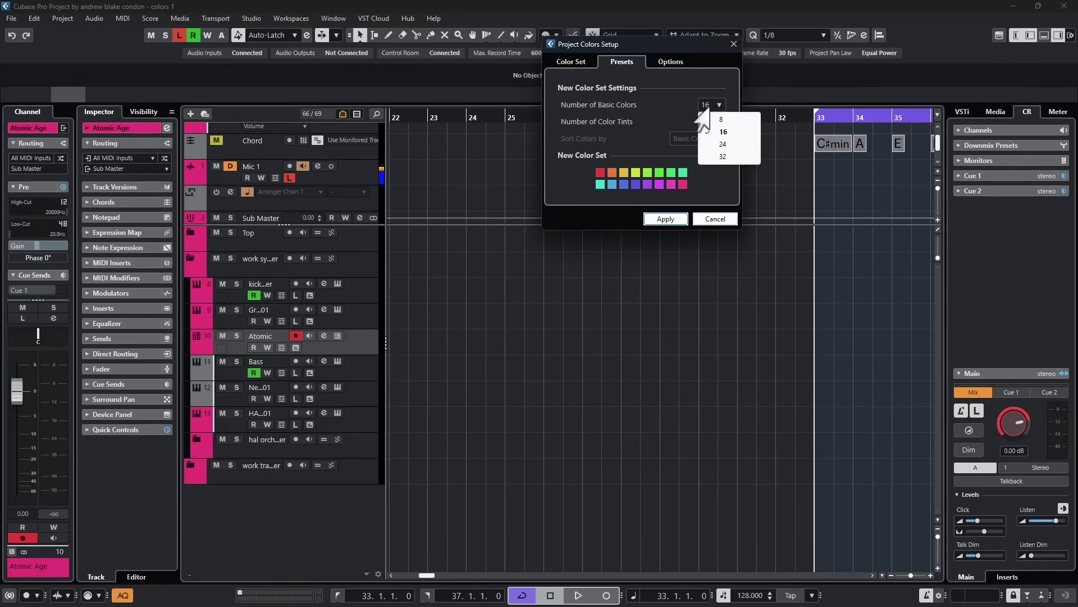
left_click(721, 156)
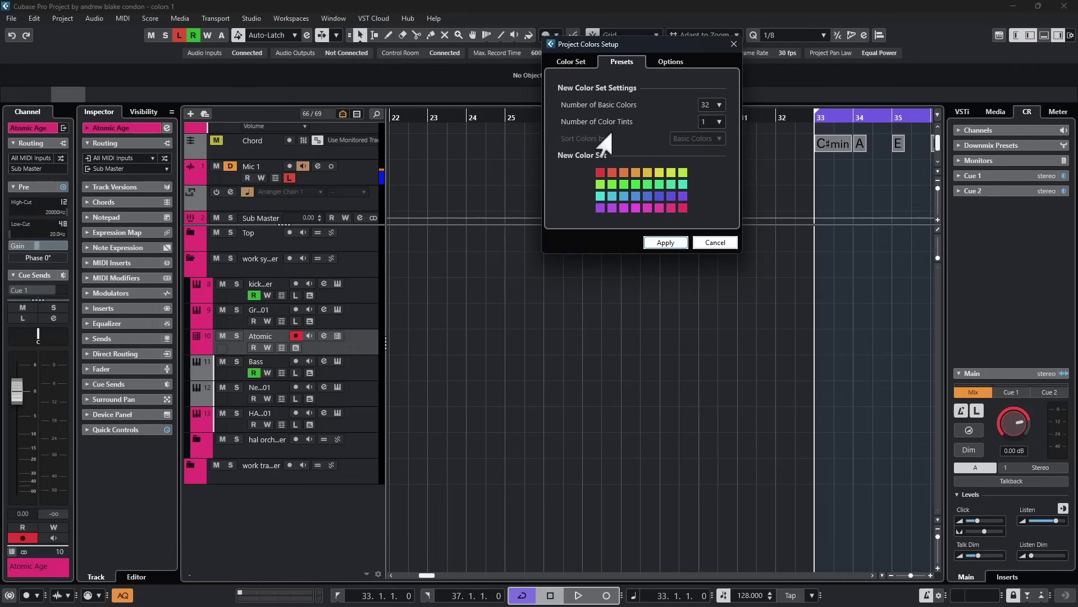
left_click(706, 123)
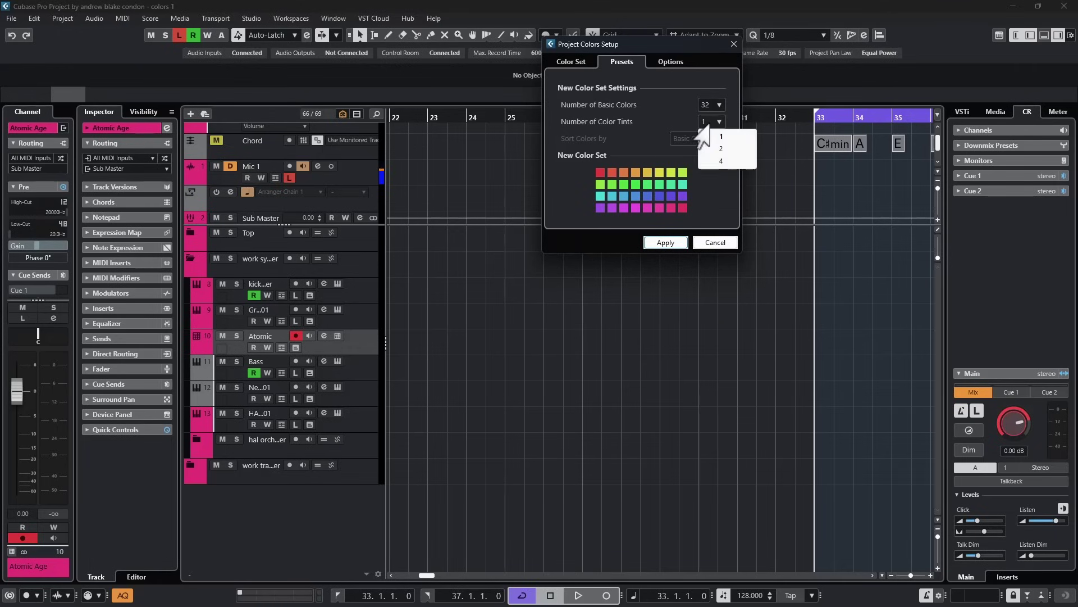
left_click(710, 163)
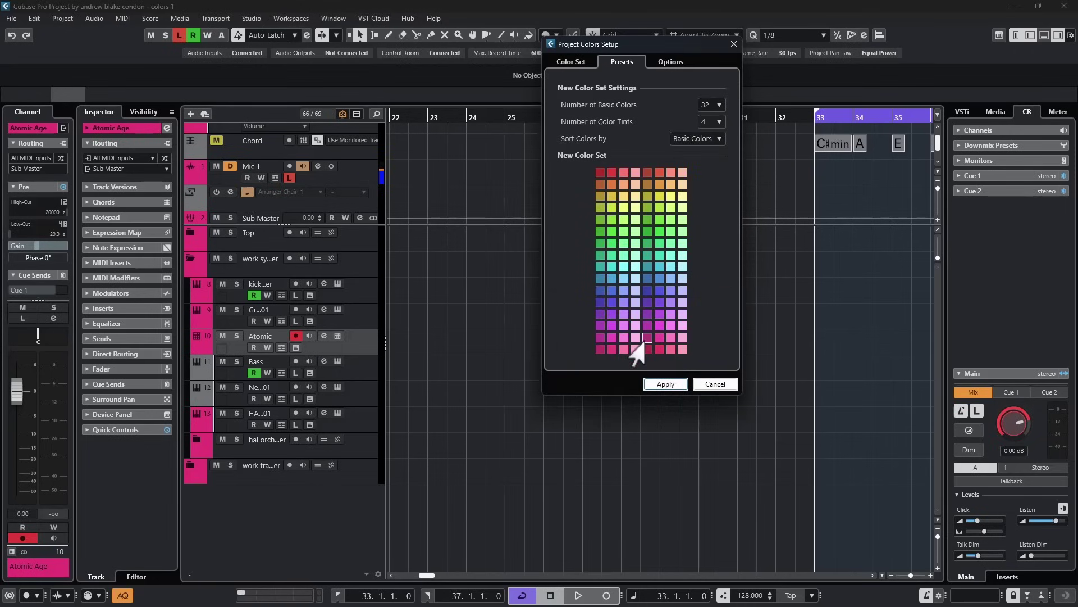
Apply the 32-colour, 4-tint set and give the Bass track a magenta swatch.
left_click(664, 385)
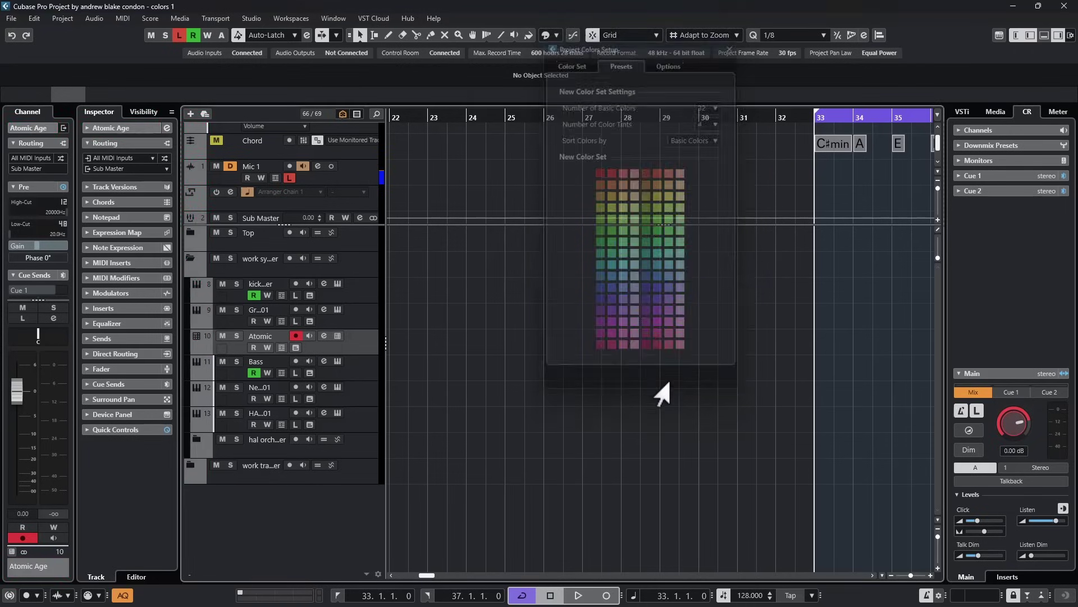
left_click(544, 35)
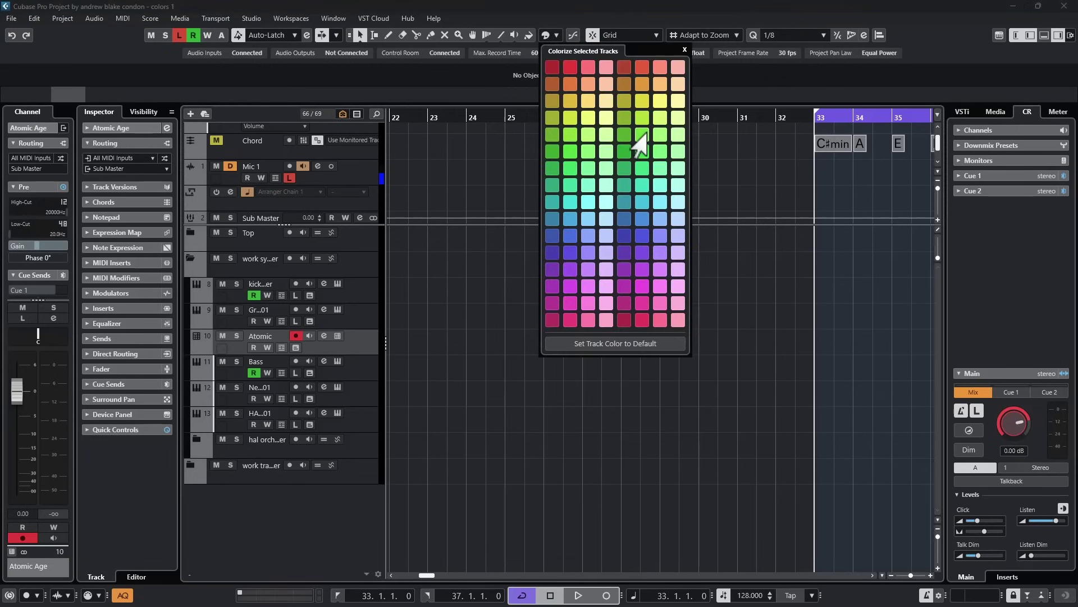
key("Down")
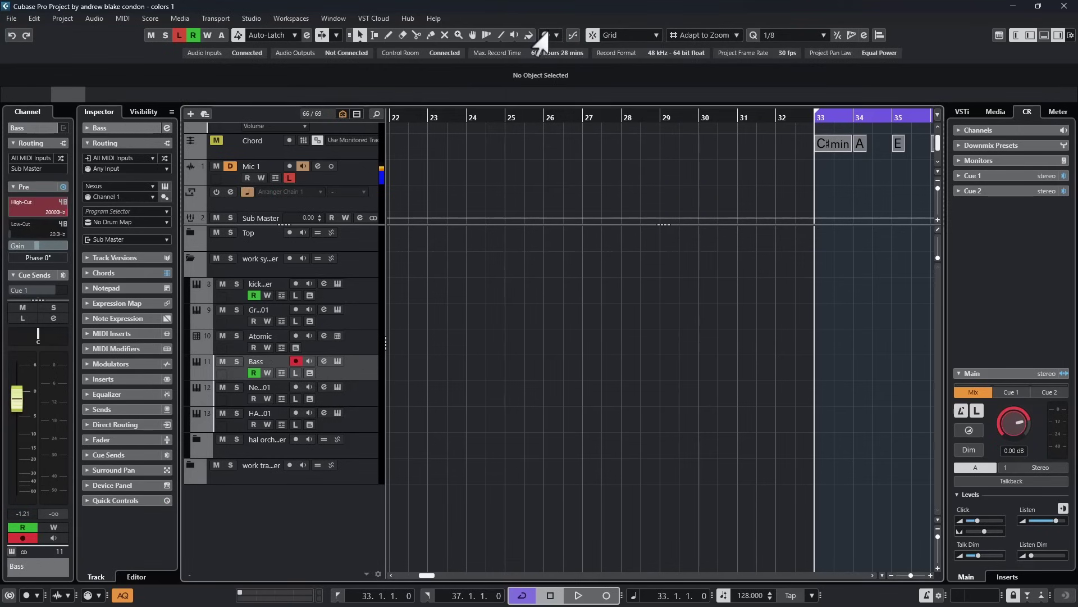
left_click(544, 35)
left_click(551, 302)
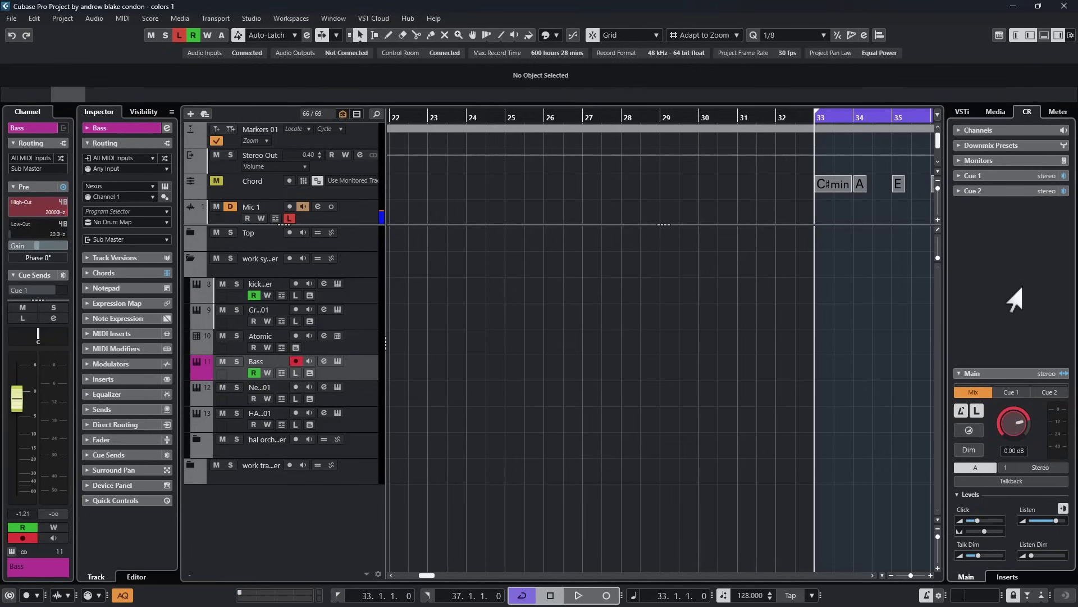
Confirm the Presets still use 32 basic colours and 4 tints.
left_click(546, 35)
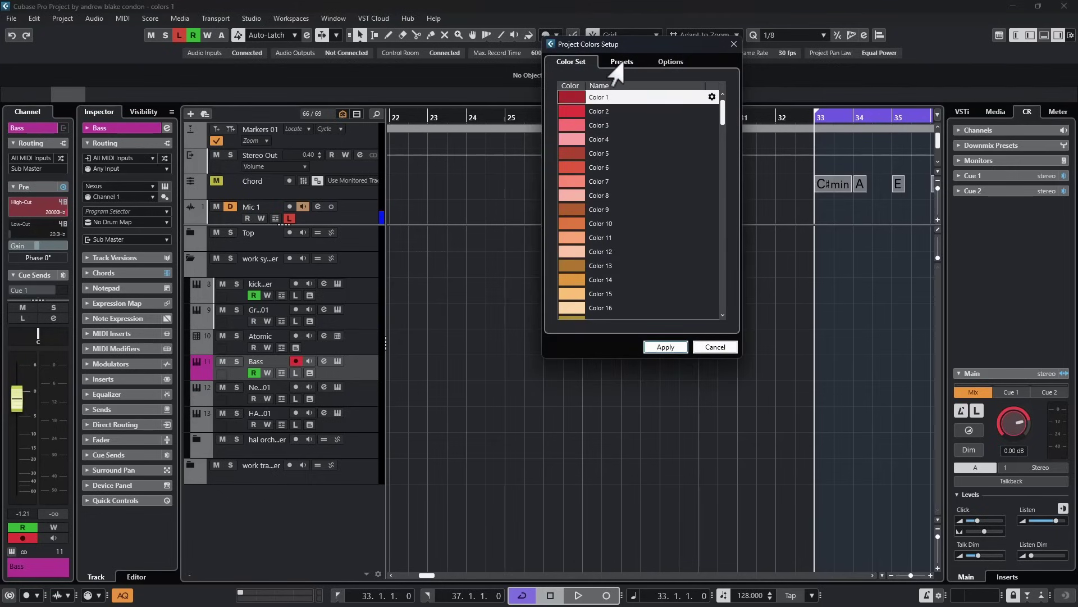
left_click(618, 63)
left_click(705, 105)
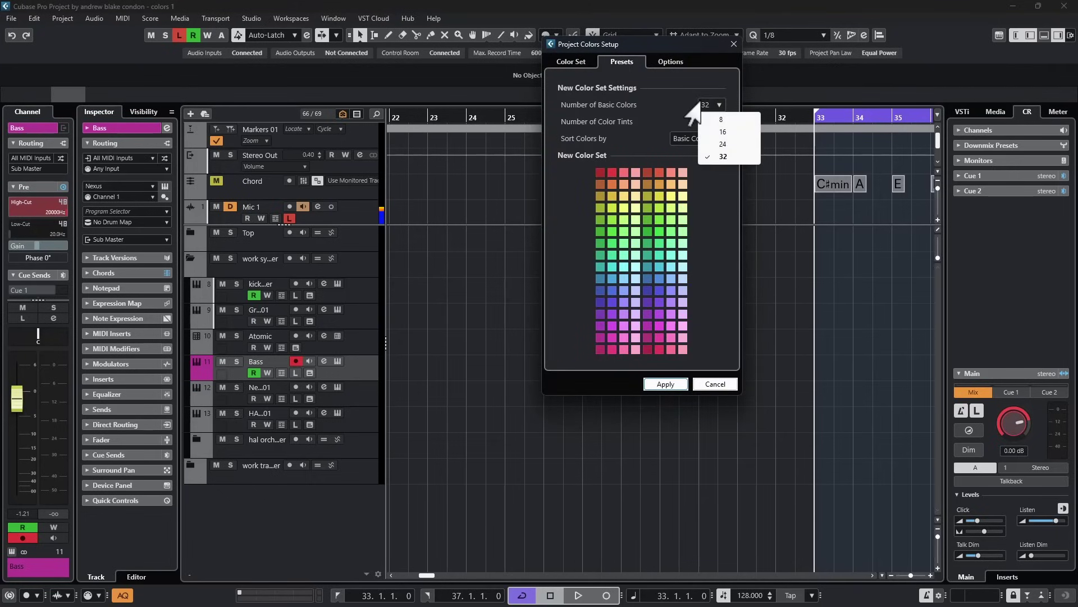
left_click(646, 115)
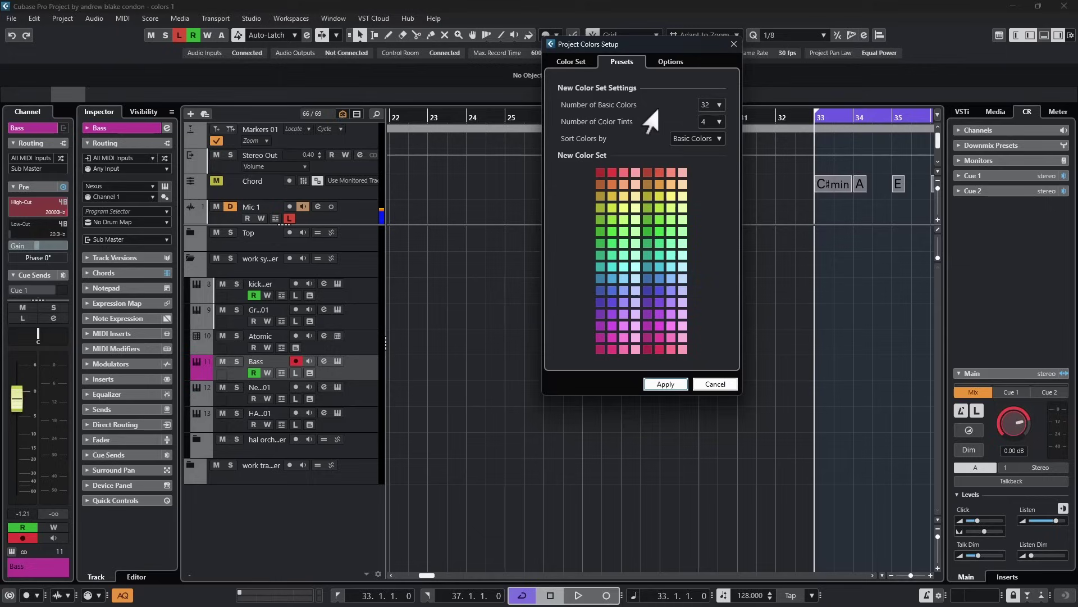
left_click(709, 121)
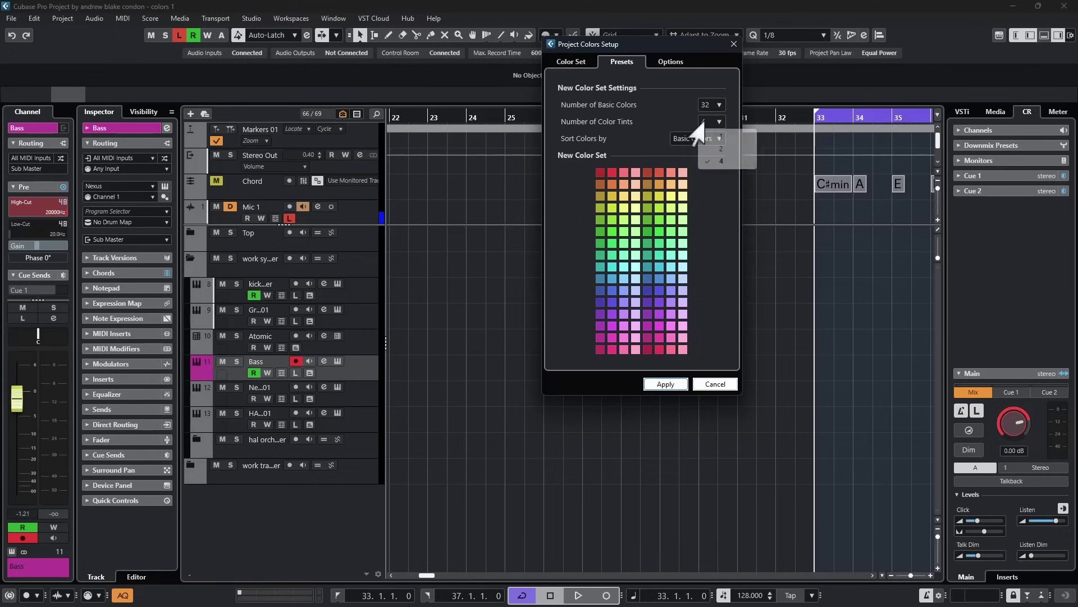
left_click(710, 162)
On the Color Set list, insert six Untitled Colors after Color 1 using its gear menu.
left_click(558, 63)
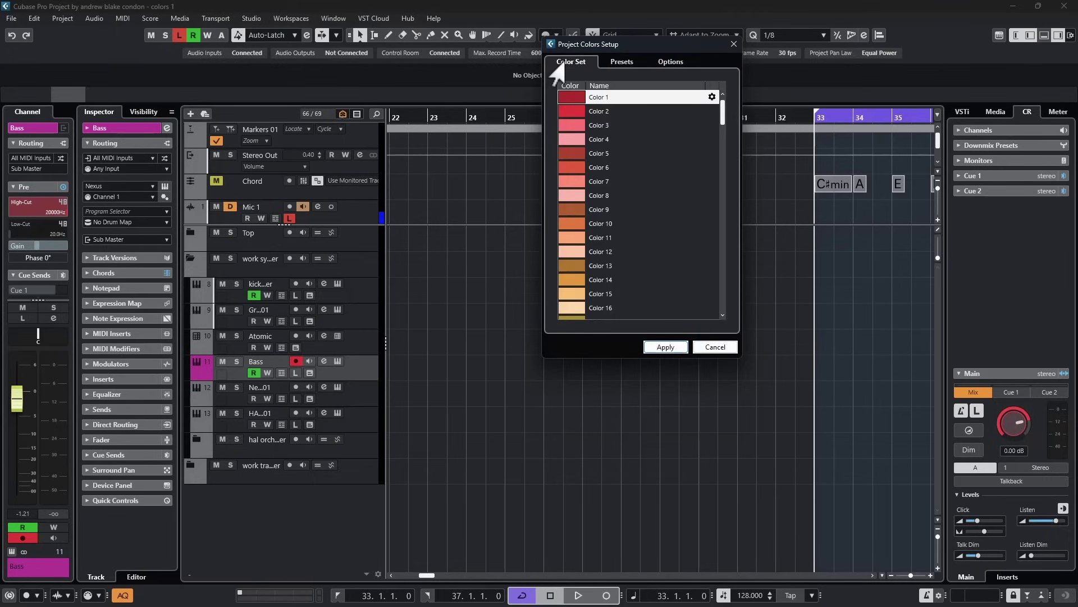
left_click(712, 96)
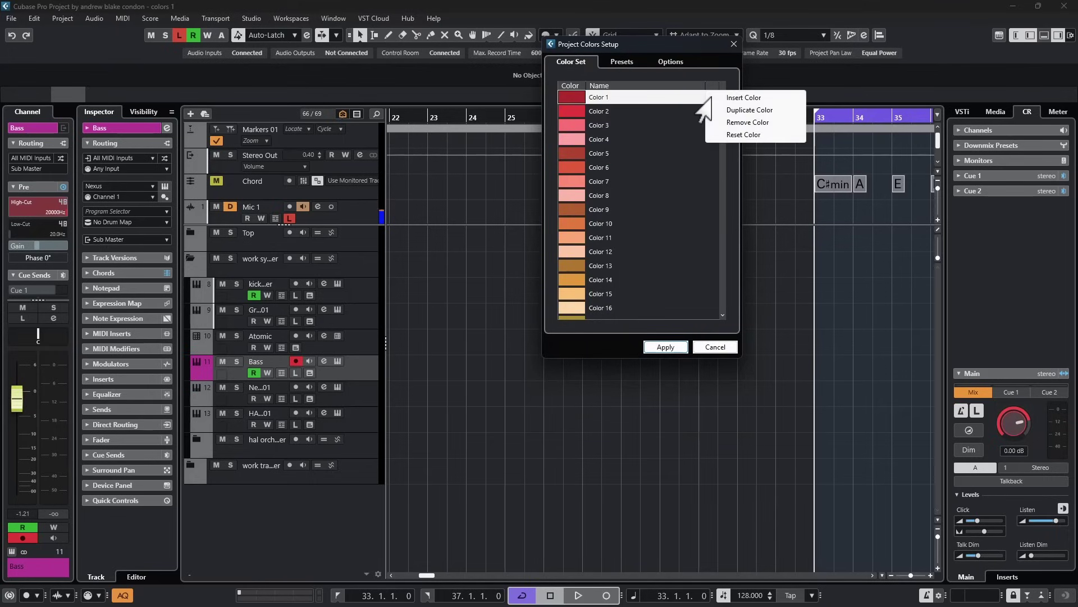
left_click(735, 97)
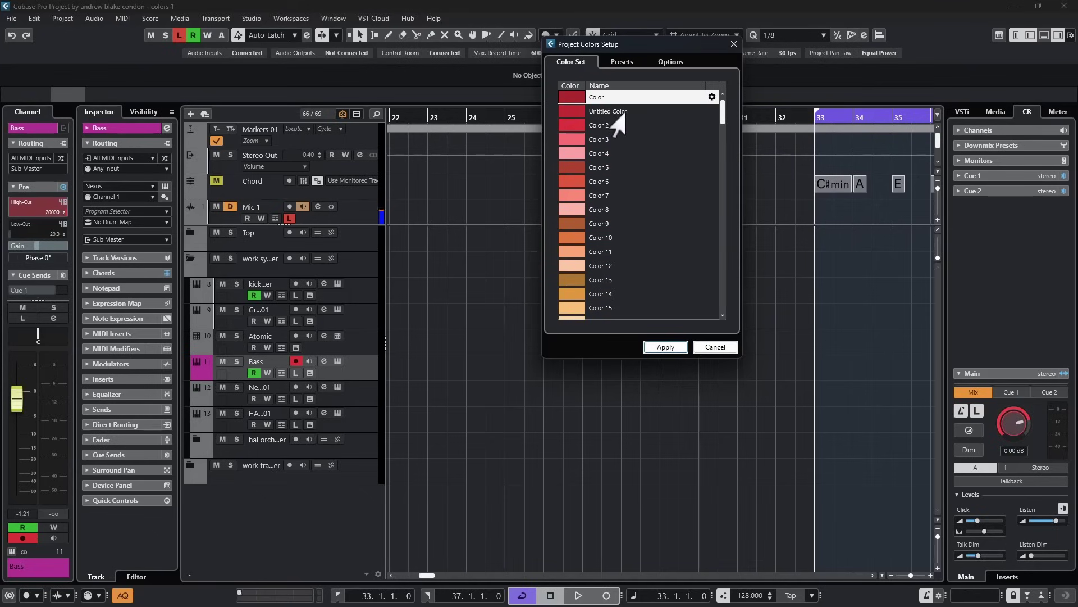
left_click(712, 97)
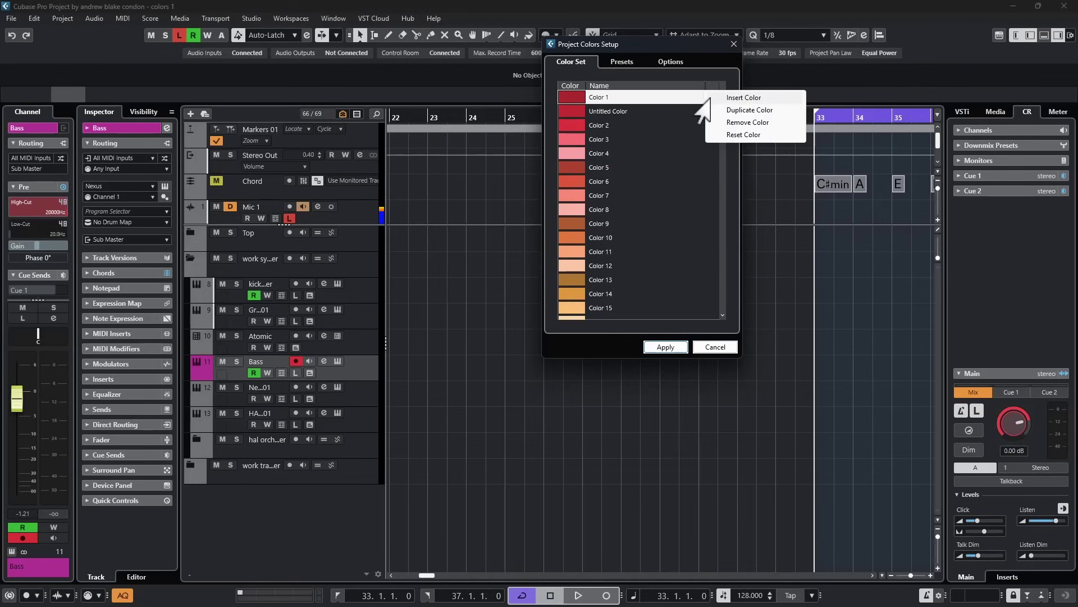
left_click(735, 97)
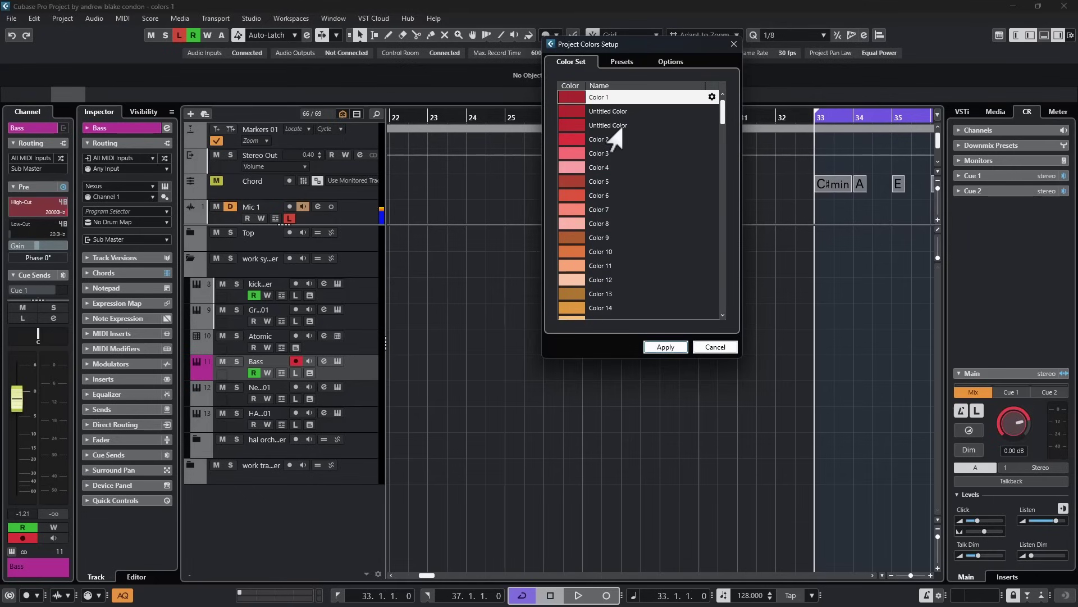
left_click(711, 97)
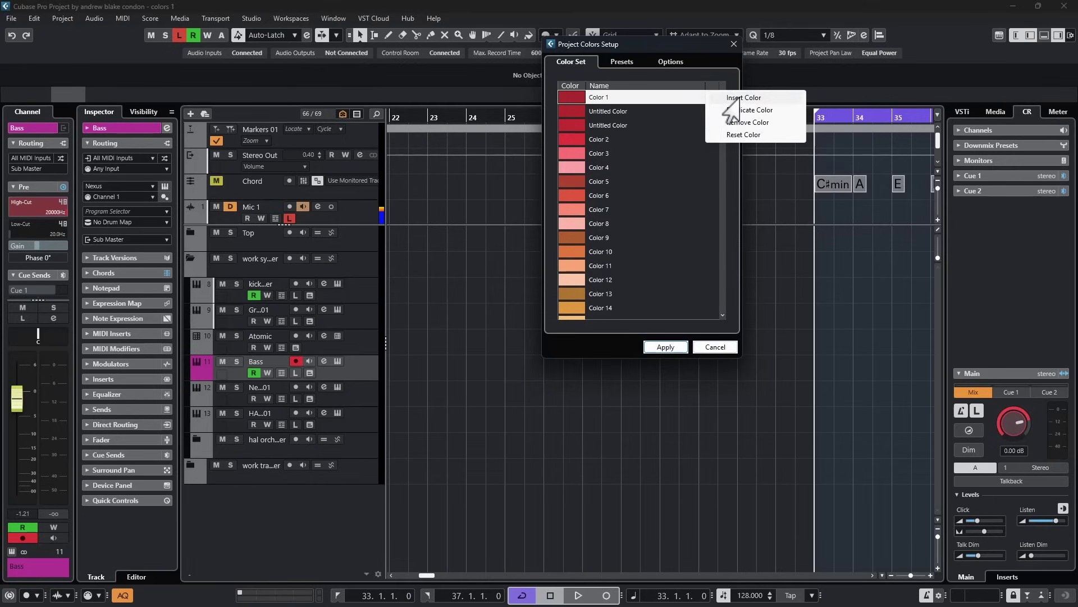
left_click(733, 98)
left_click(712, 97)
left_click(737, 98)
left_click(711, 97)
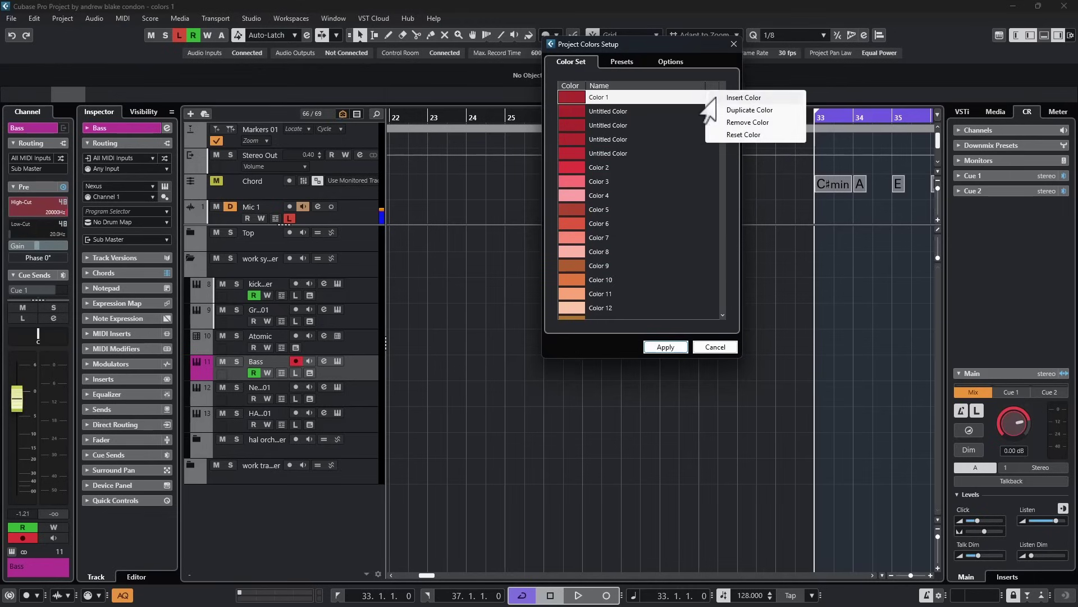
left_click(735, 98)
left_click(712, 97)
left_click(735, 98)
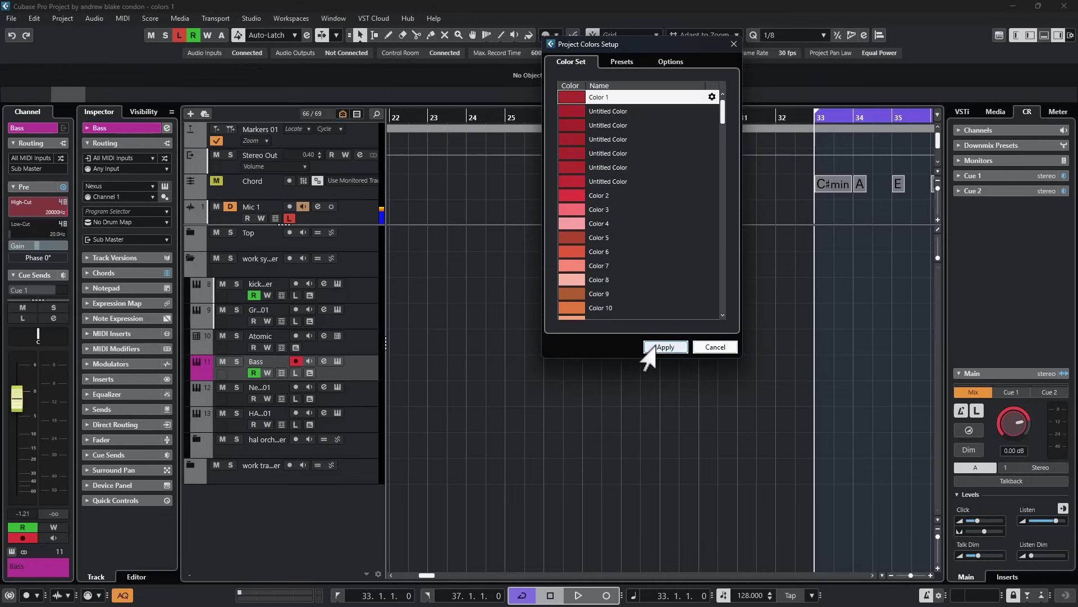
Apply the extended colour set and view its new red shades in the track palette.
left_click(654, 346)
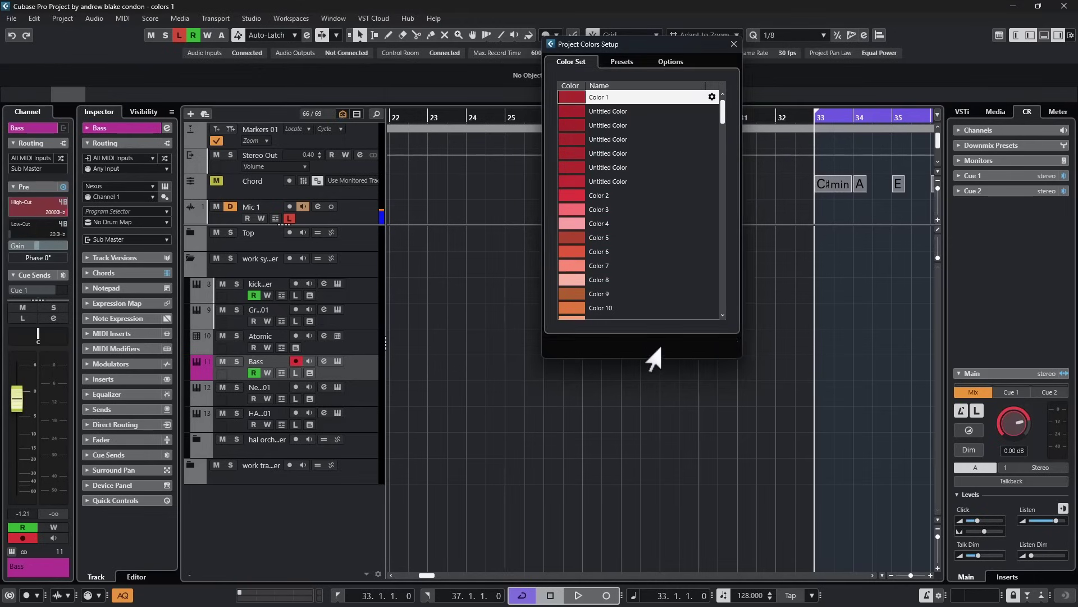
left_click(544, 35)
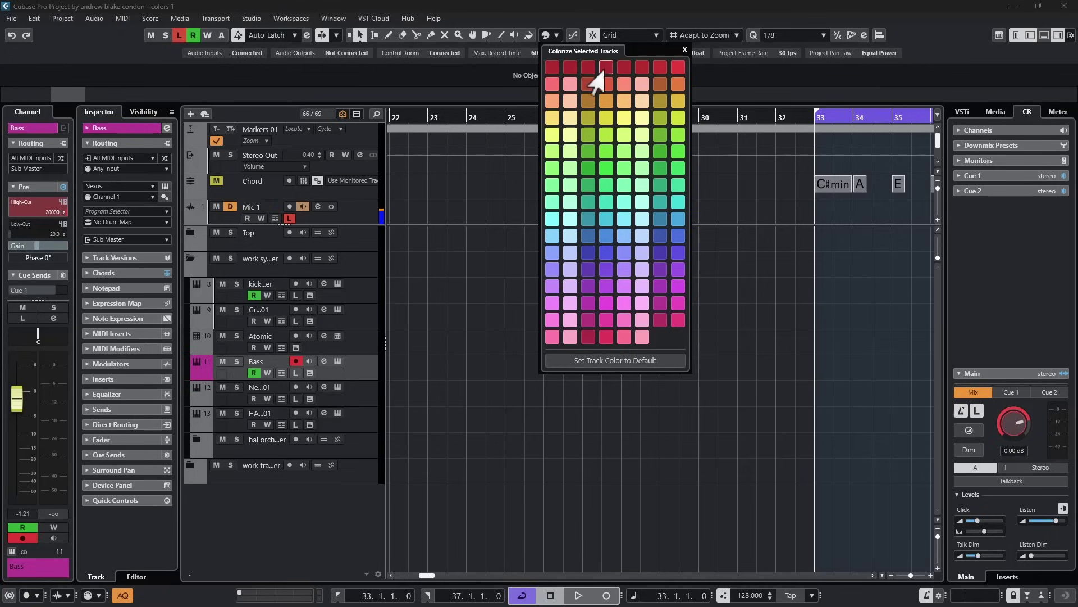
Add two new pinkish-red Untitled Colors after Color 1 in Project Colors Setup and apply them.
left_click(62, 18)
left_click(107, 337)
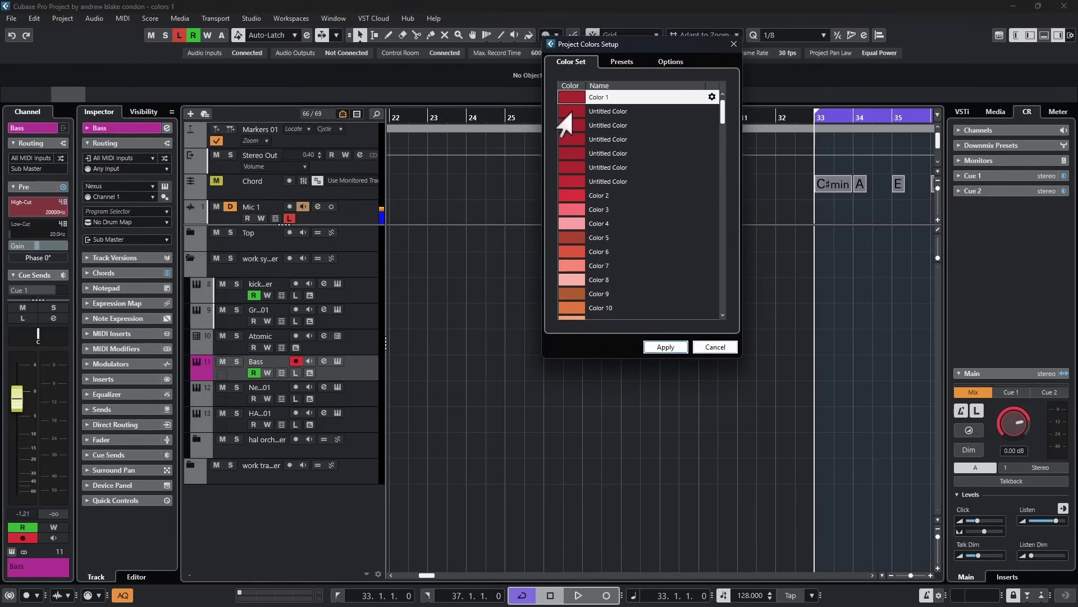
left_click(571, 97)
left_click(620, 209)
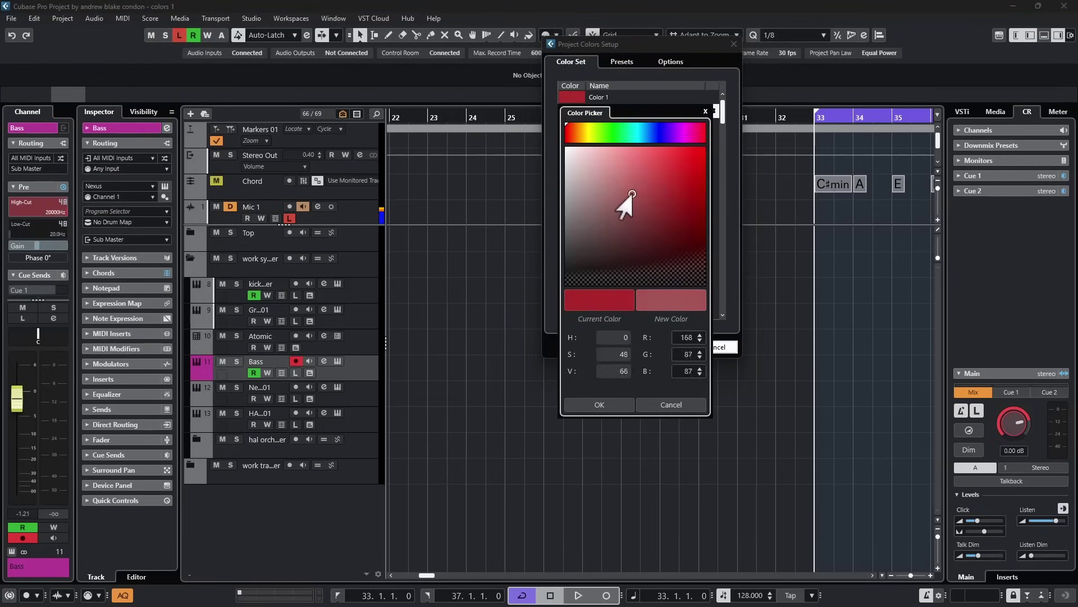
left_click(599, 404)
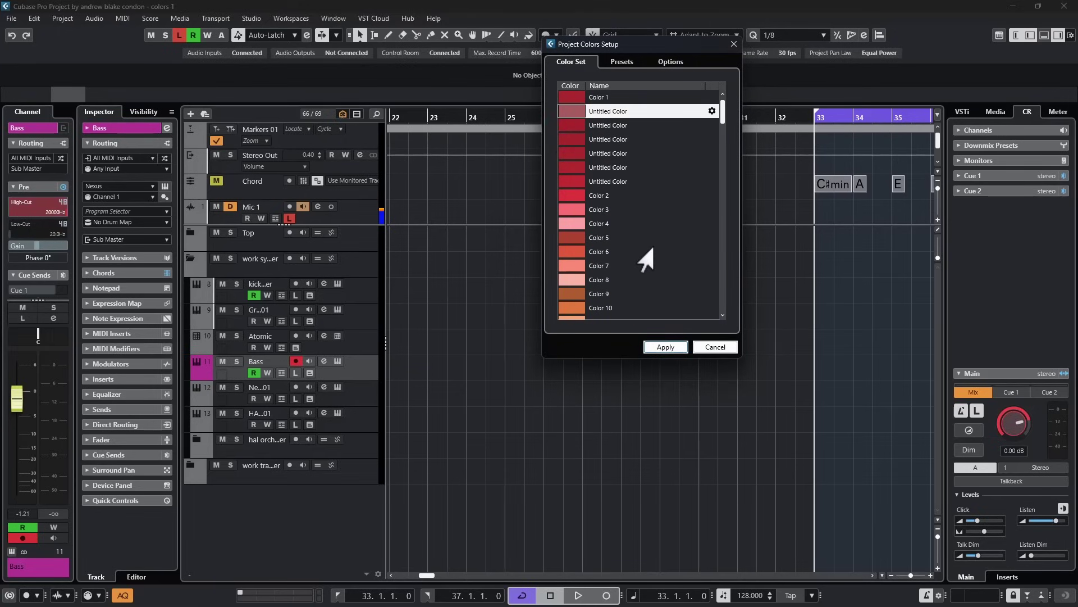
left_click(665, 346)
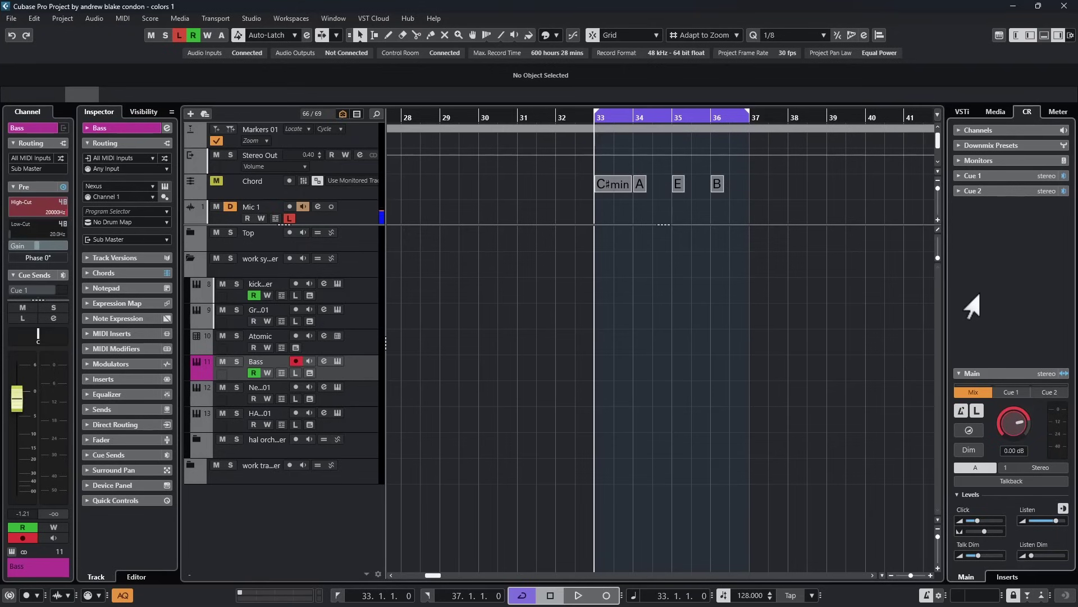
left_click(544, 36)
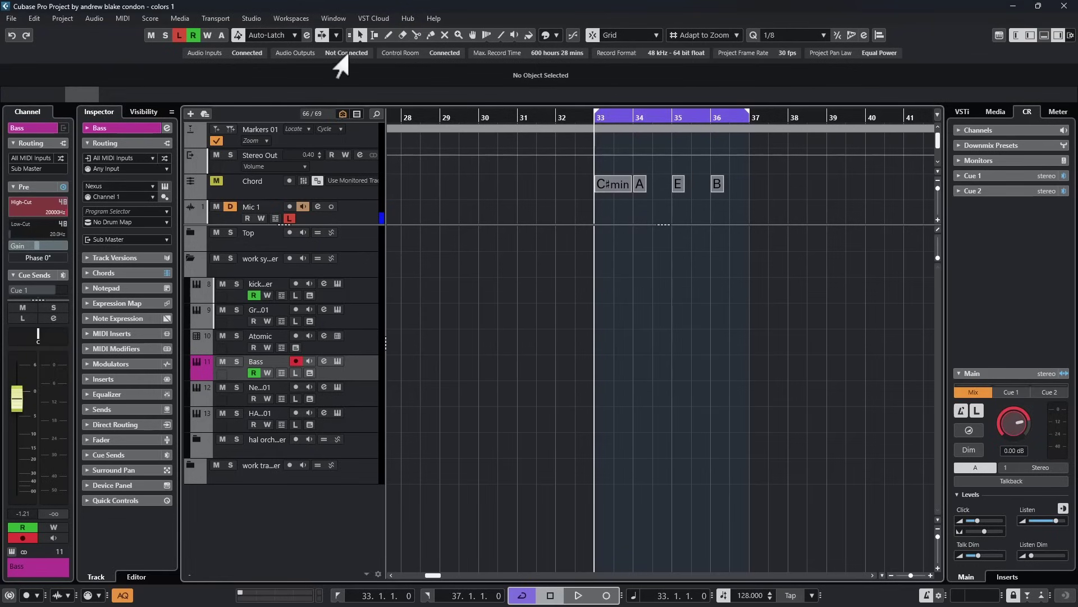
left_click(63, 18)
left_click(101, 340)
Review the colour set options, check the track colour palette, then reopen the colour set options.
left_click(669, 62)
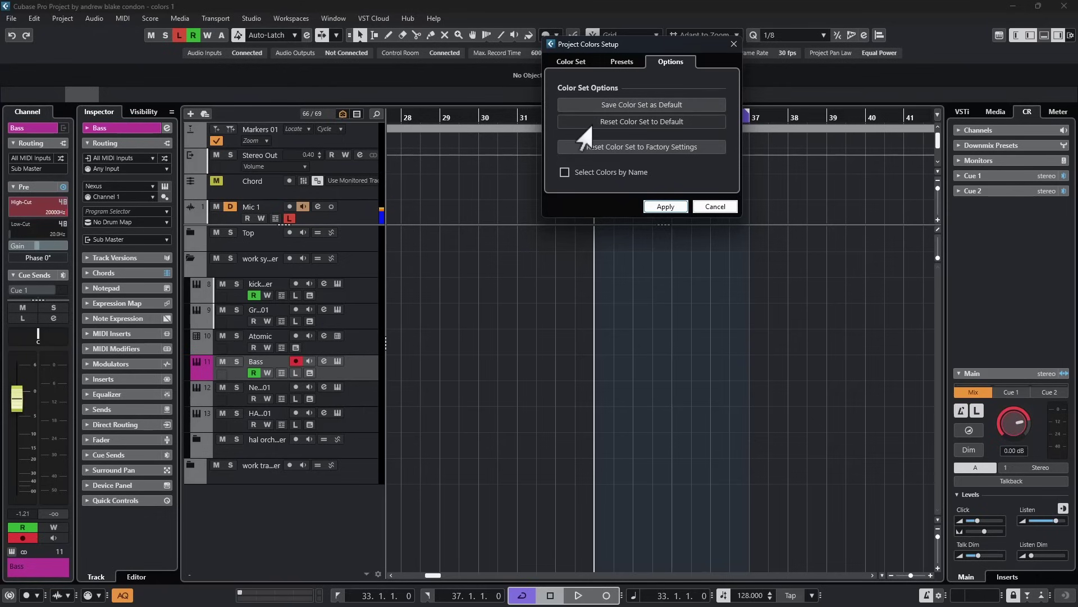
left_click(733, 43)
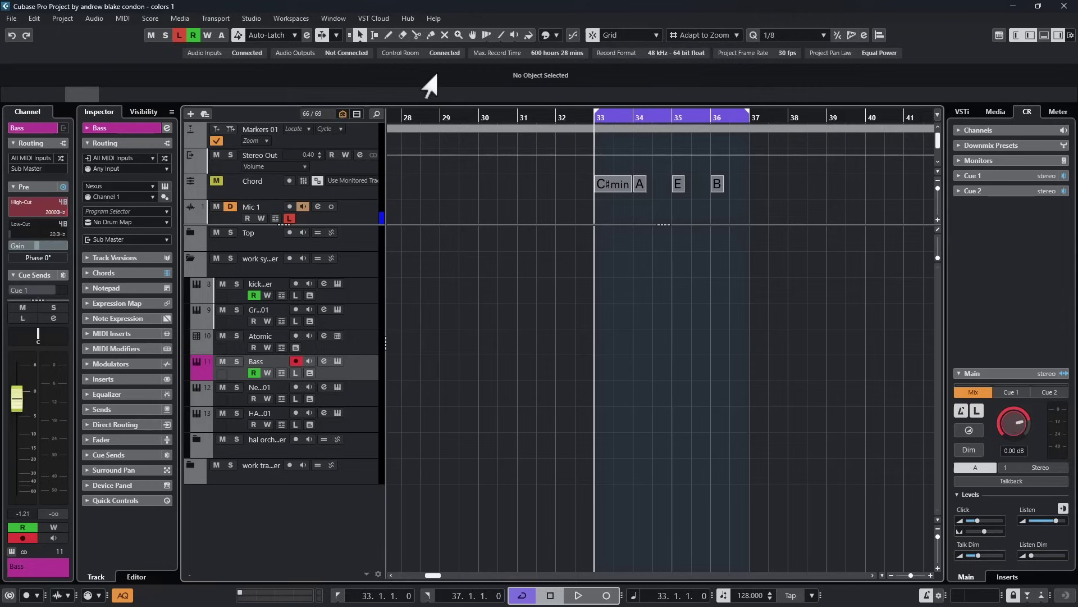
key("alt+c")
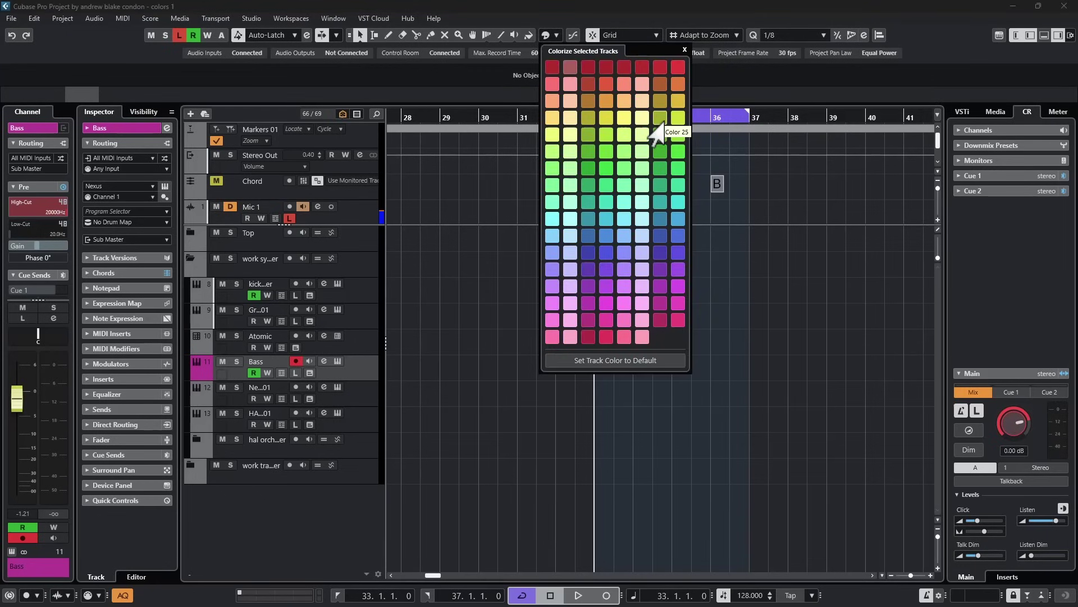
left_click(34, 19)
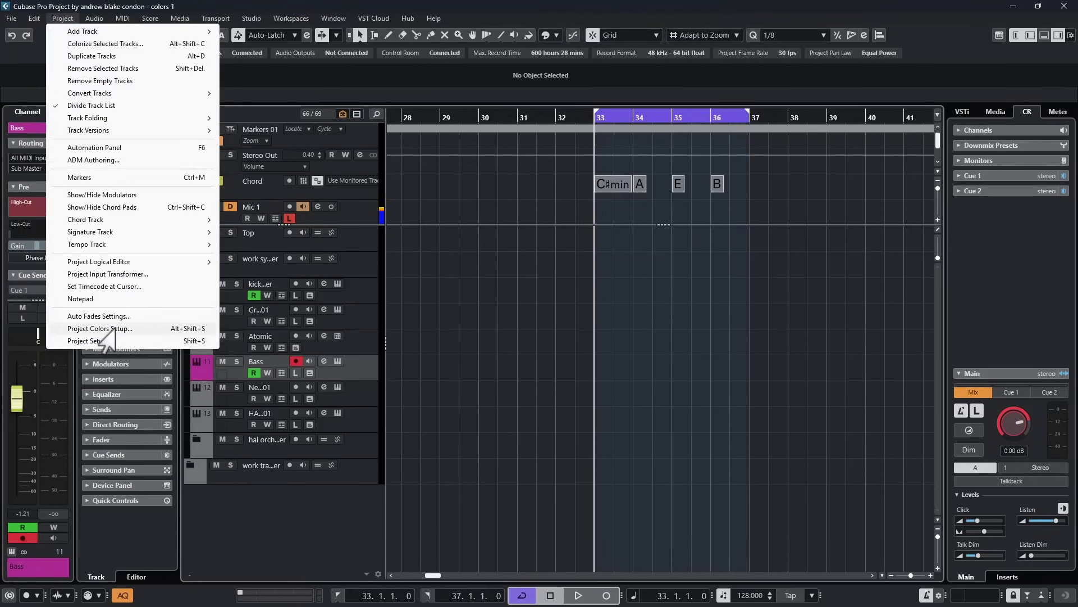
left_click(107, 331)
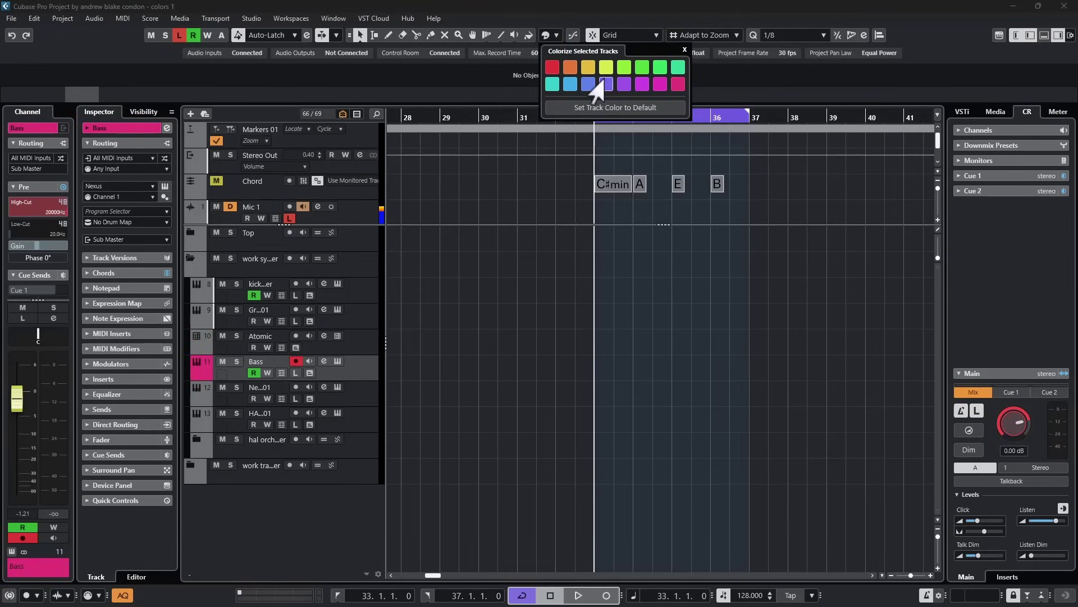
Reset the colour set to the saved default and apply it, then verify the extended palette.
left_click(443, 77)
left_click(62, 18)
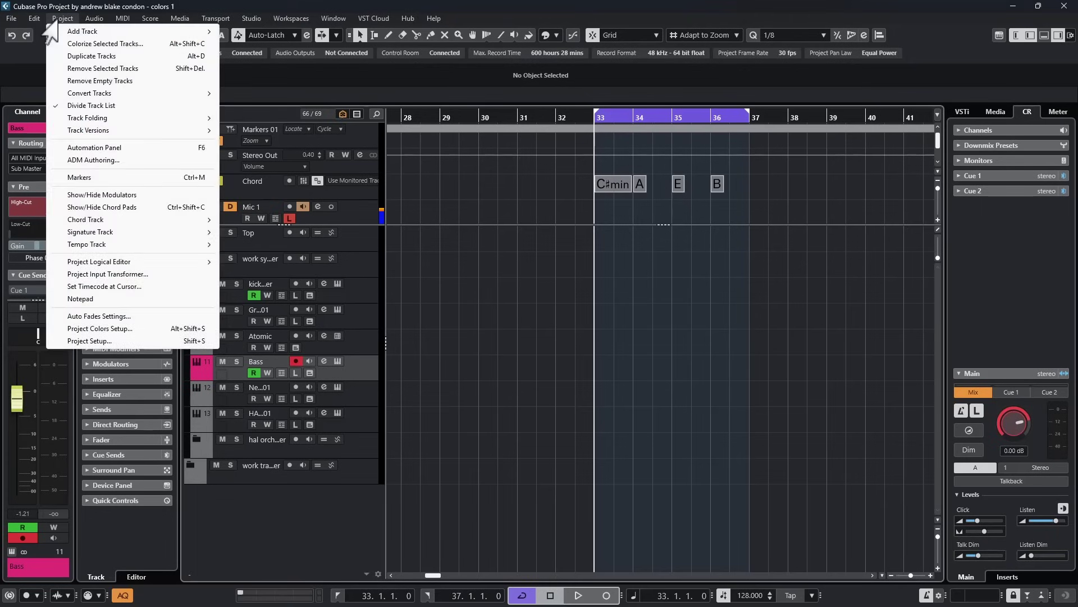
left_click(84, 332)
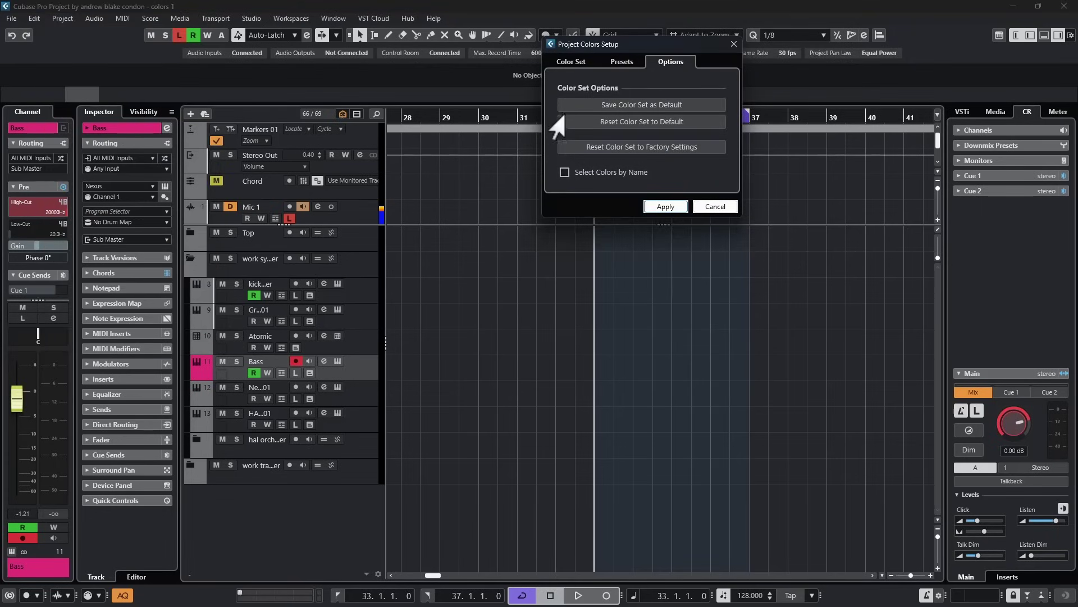
left_click(630, 122)
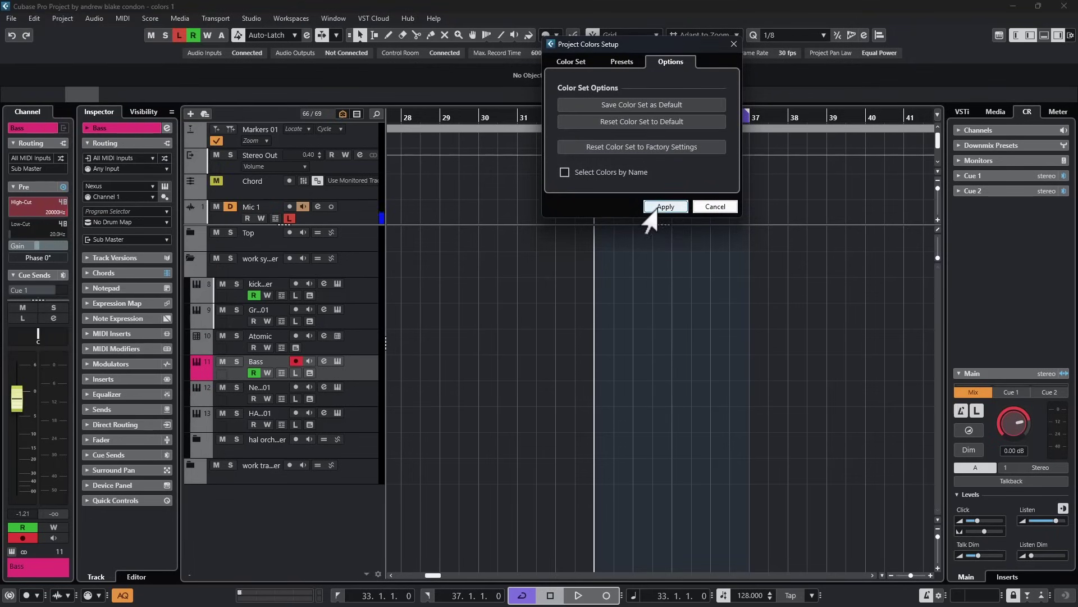
left_click(657, 206)
left_click(541, 35)
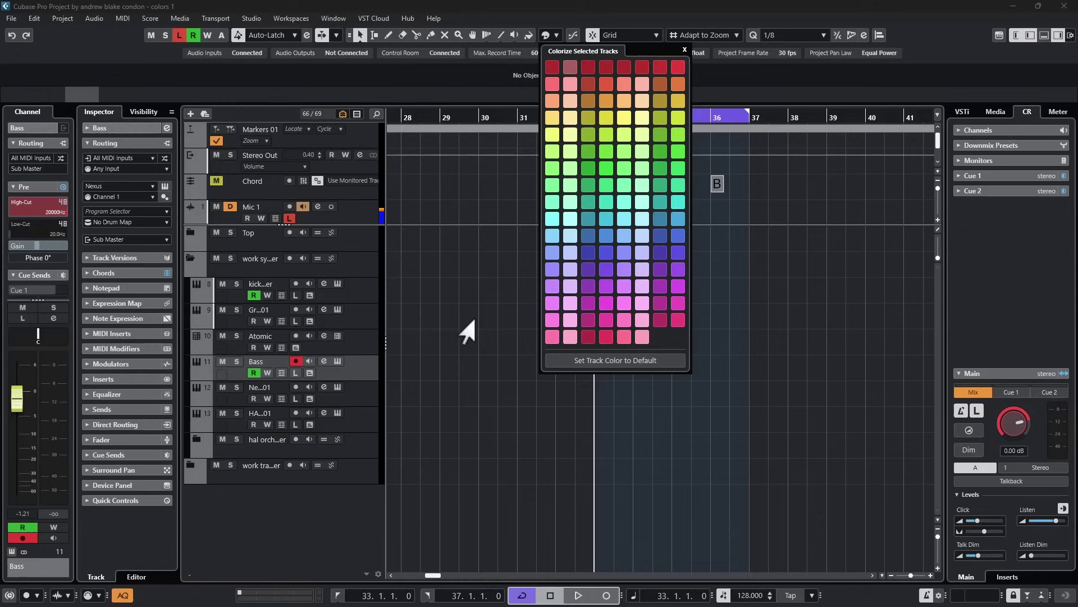
Dismiss the Colorize Selected Tracks palette without recolouring any track.
left_click(448, 87)
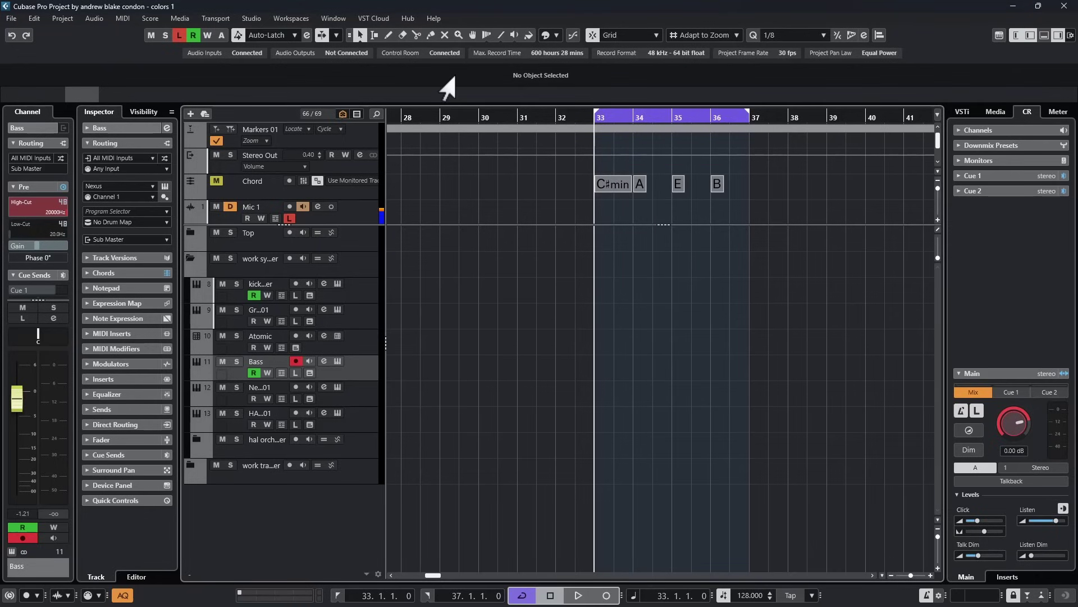
left_click(544, 36)
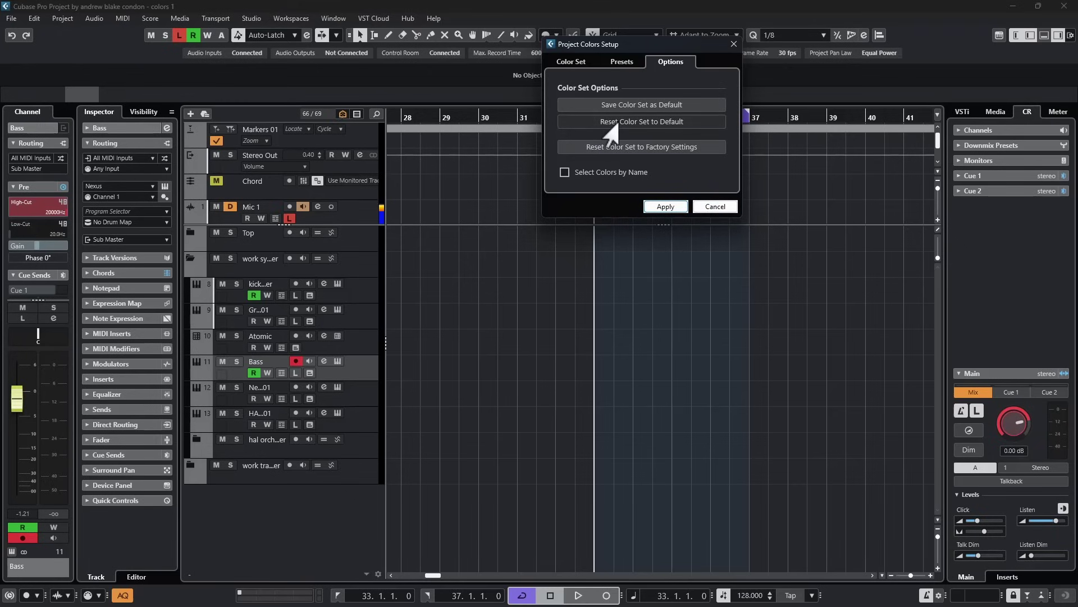
left_click(715, 206)
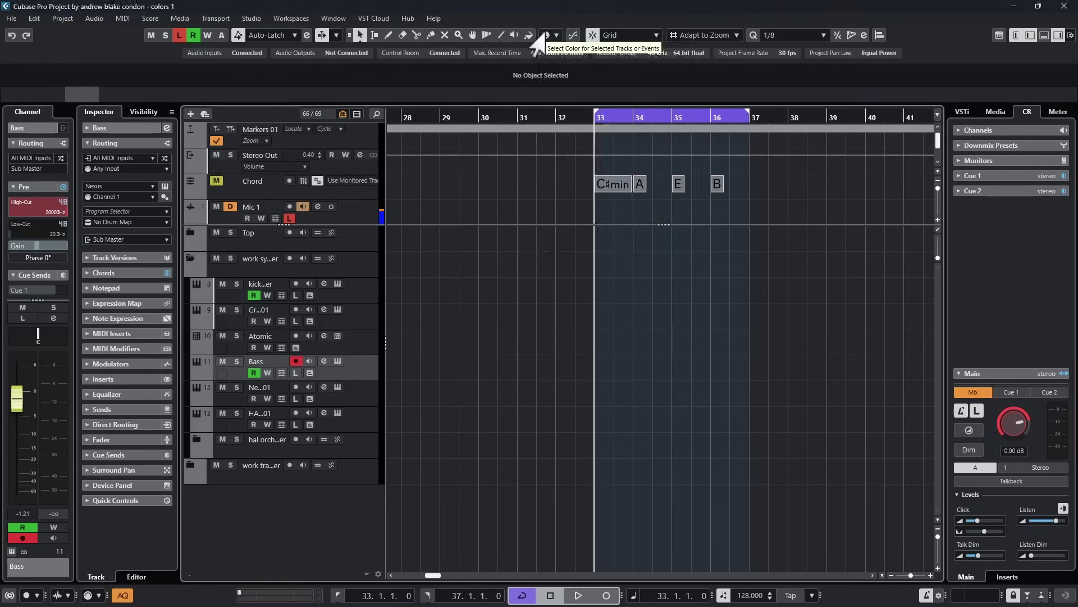
left_click(542, 36)
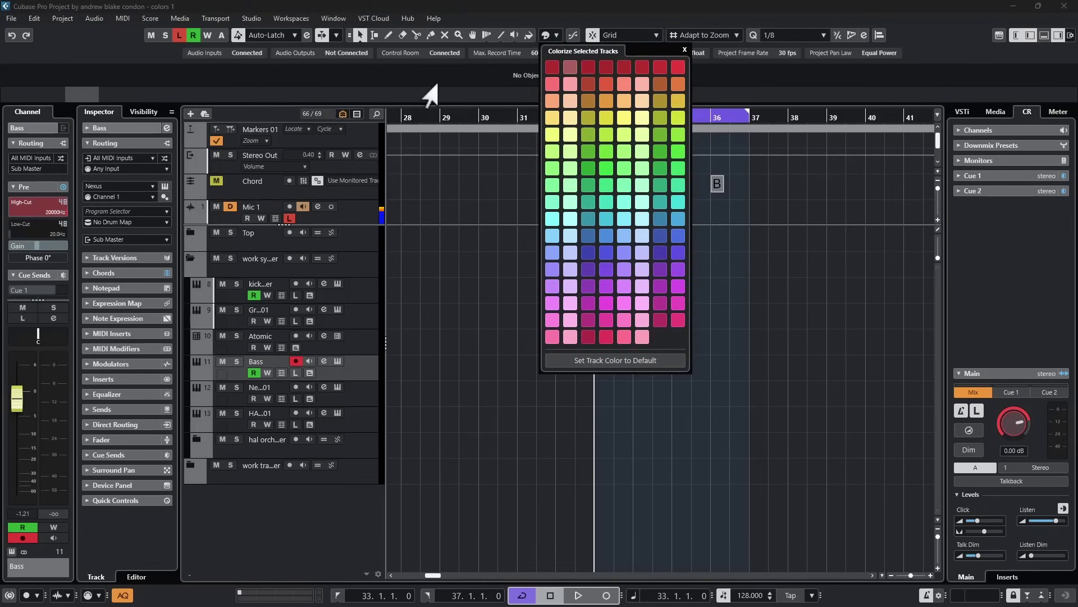
left_click(395, 78)
left_click(62, 18)
left_click(84, 336)
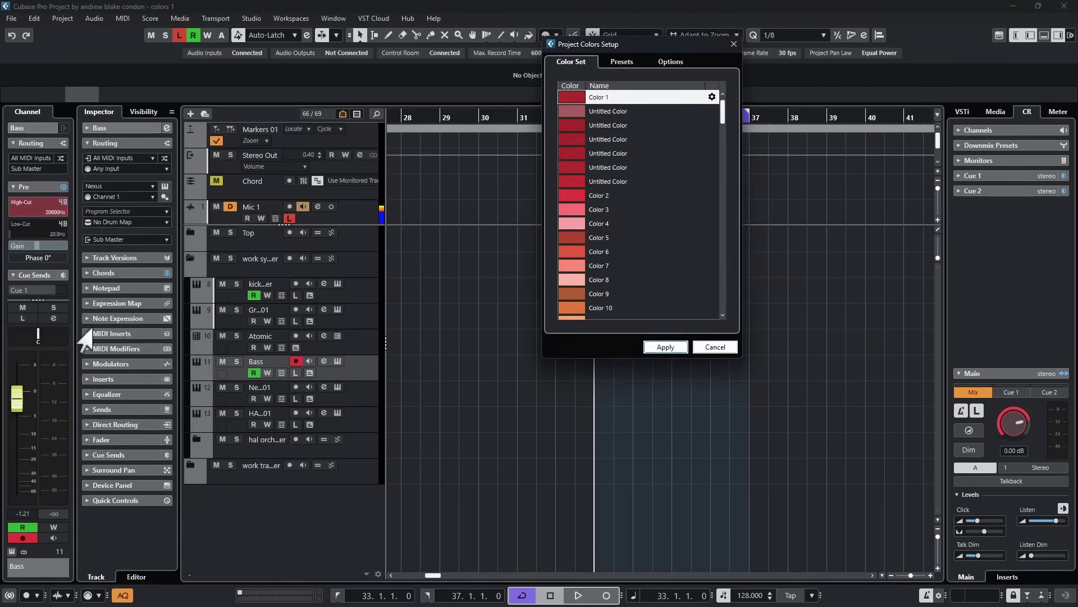
left_click(622, 61)
left_click(573, 63)
left_click(709, 348)
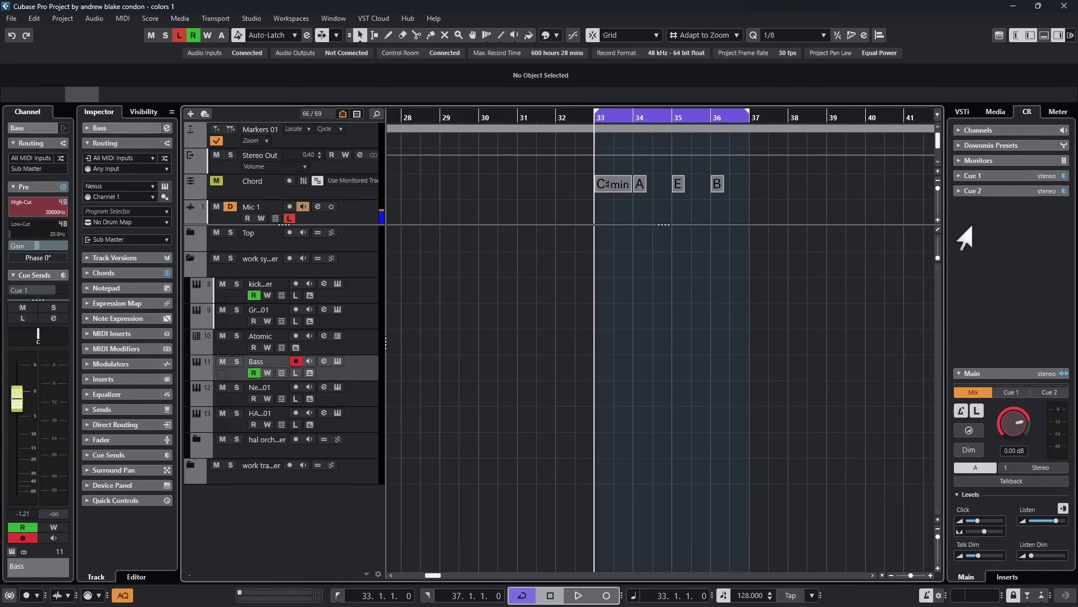
Bring up the colour set options in Project Colors Setup.
left_click(33, 18)
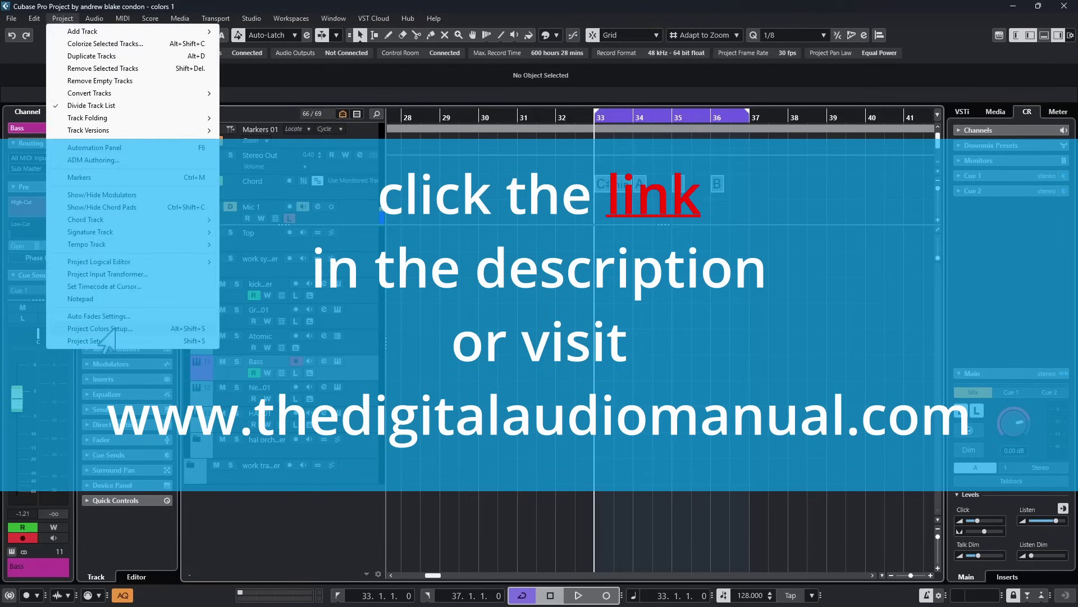
left_click(671, 62)
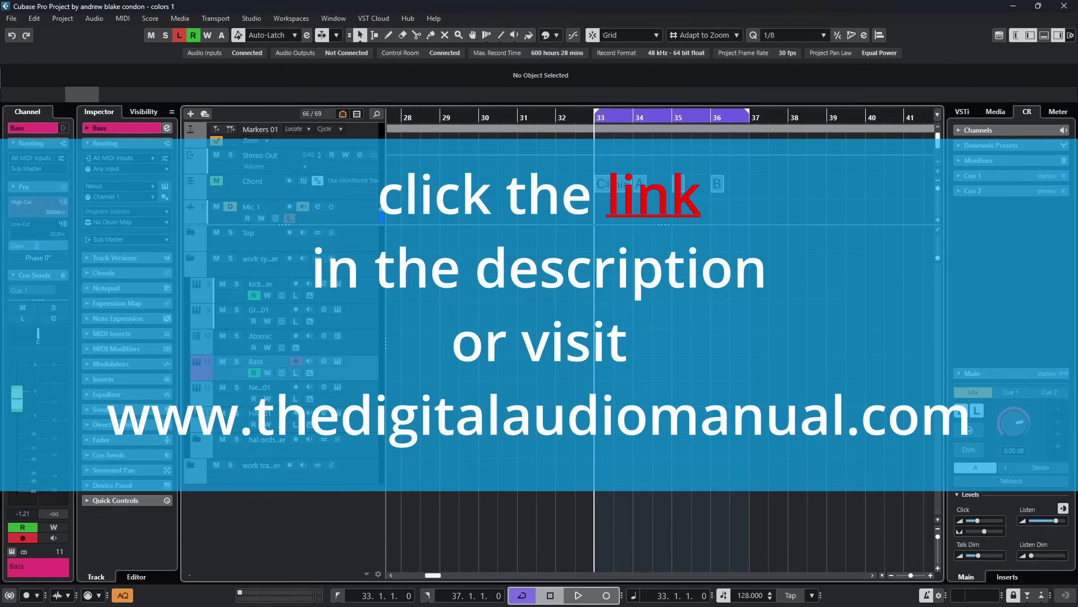
left_click(60, 18)
Apply Reset Color Set to Default, clearing the Bass track's pink, and check the palette.
left_click(100, 328)
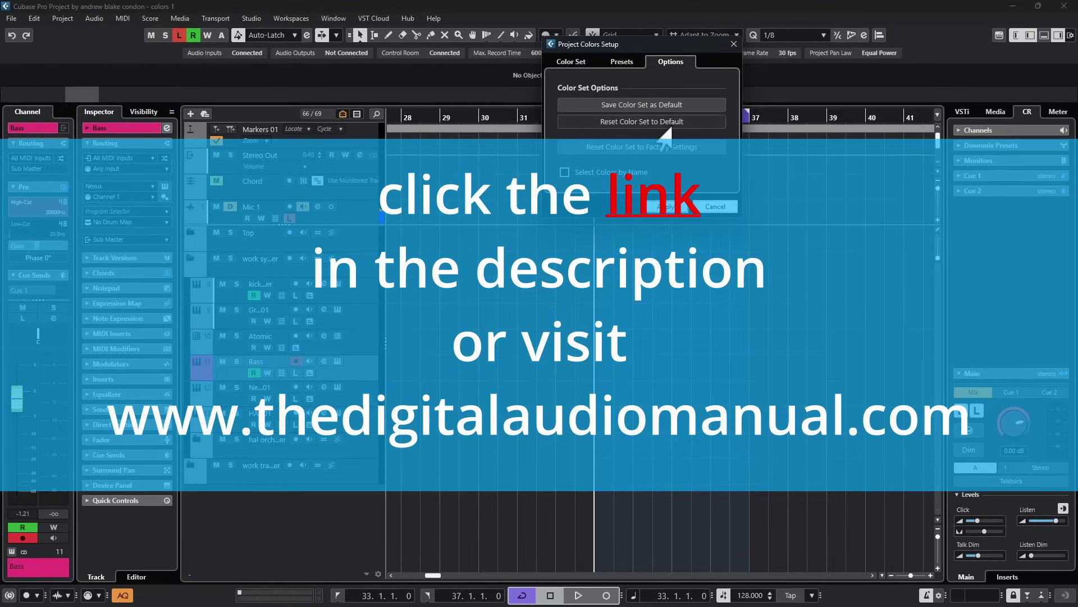
left_click(629, 122)
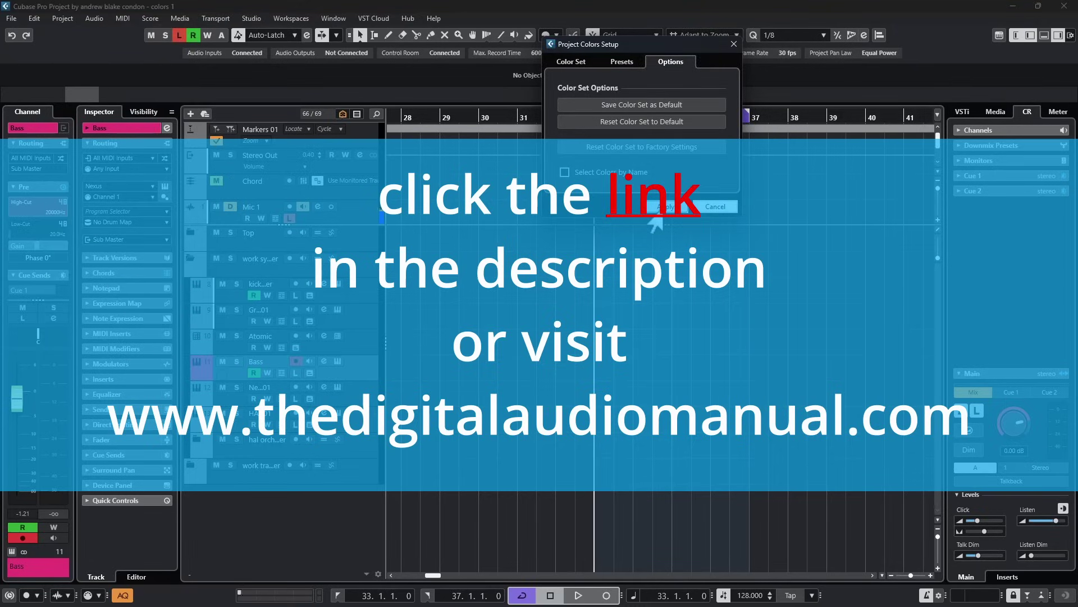
left_click(652, 208)
left_click(543, 36)
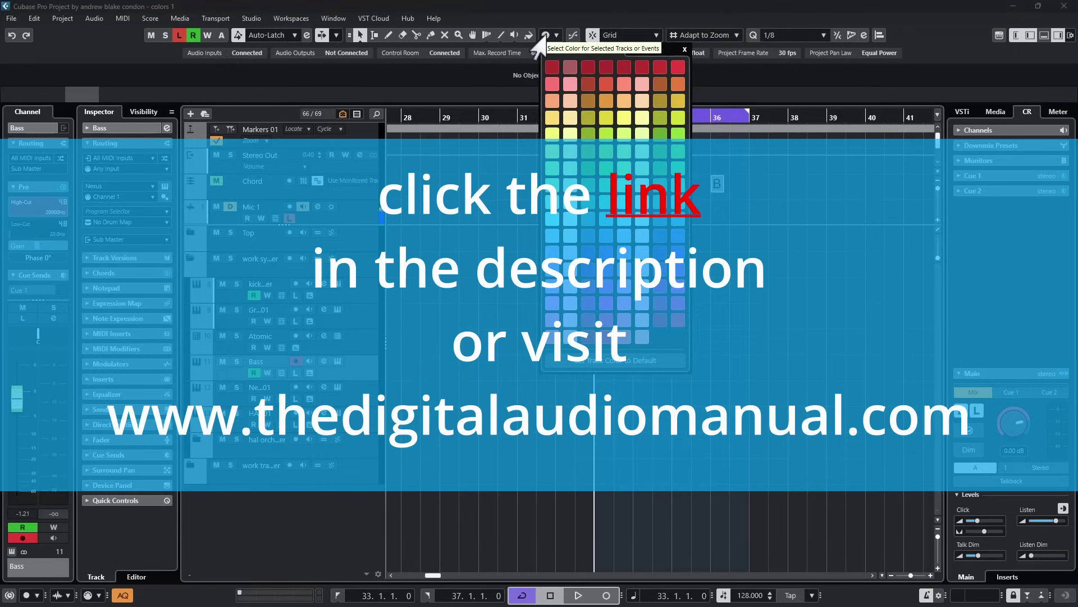